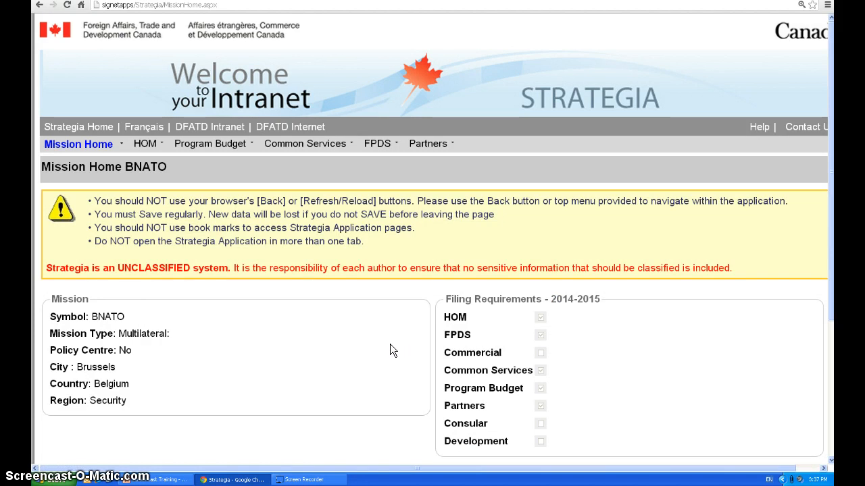
Review the BNATO mission details, 2014-2015 filing requirements, fund centres, network participation and status history.
scroll(388, 350, "down", 3)
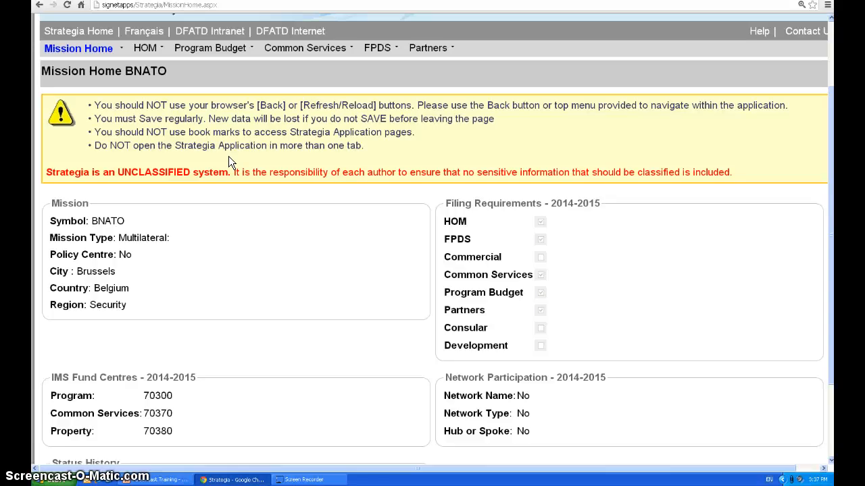
scroll(211, 248, "down", 3)
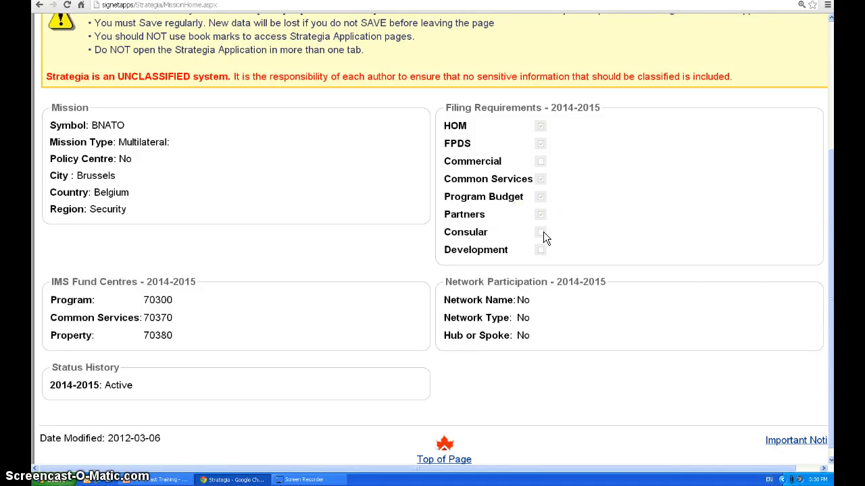
scroll(517, 401, "up", 3)
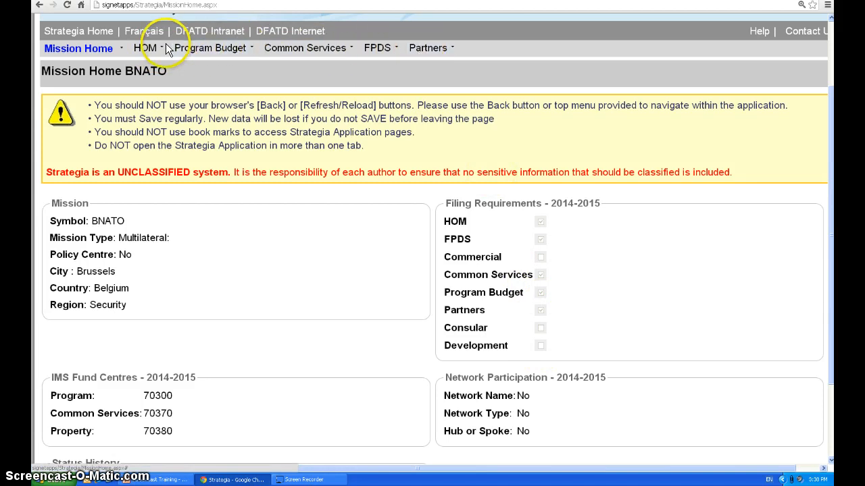
scroll(496, 292, "down", 2)
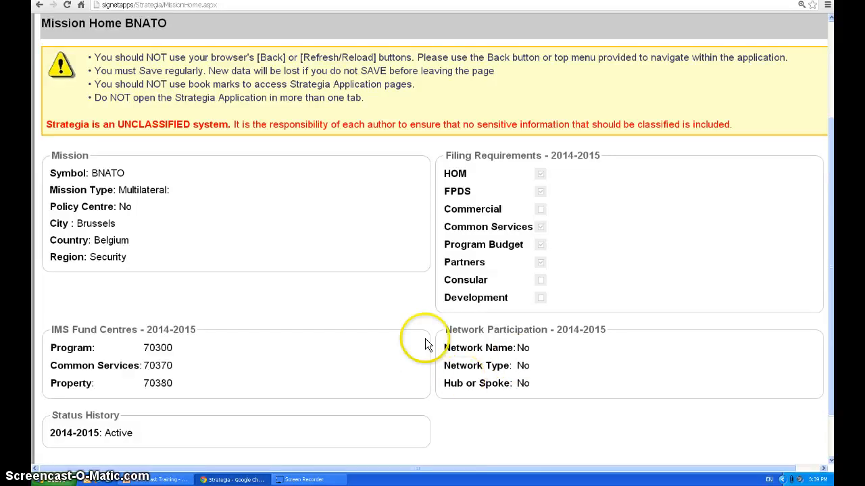
Open the HOM home page of the BNATO mission.
scroll(353, 329, "up", 3)
left_click(150, 93)
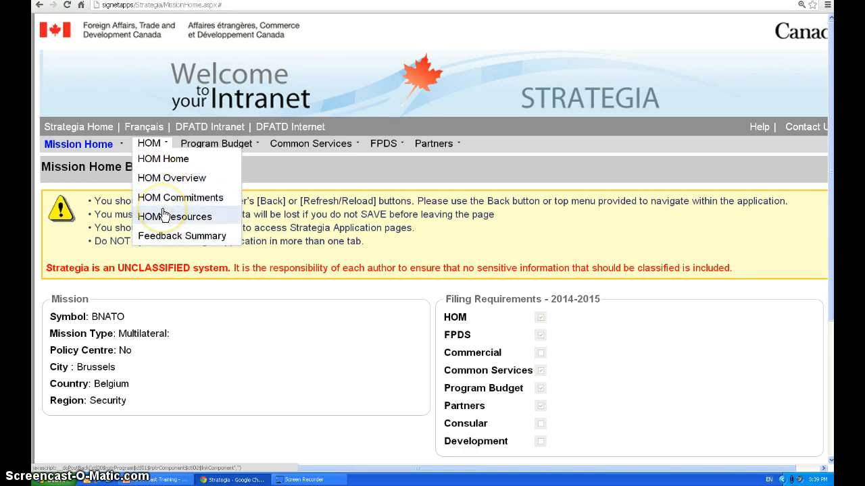
left_click(171, 161)
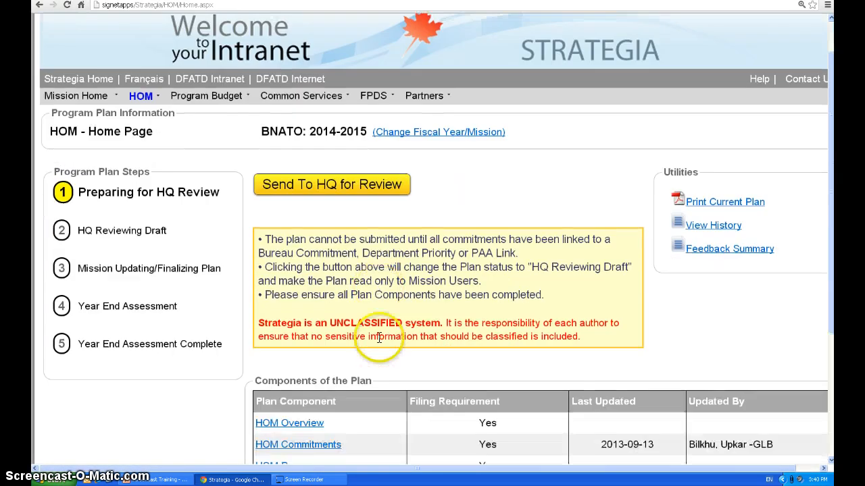
Examine the HOM program plan steps, utilities, plan components and program plan status.
scroll(379, 338, "down", 1)
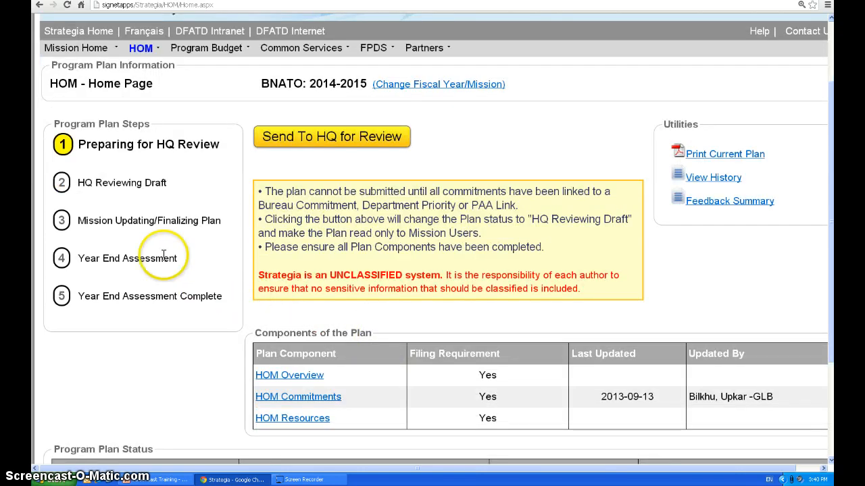
scroll(321, 360, "down", 1)
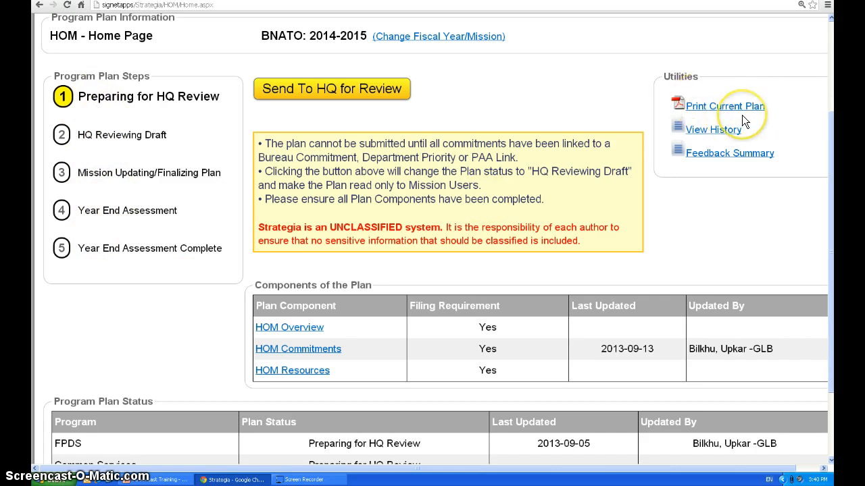
scroll(733, 248, "down", 3)
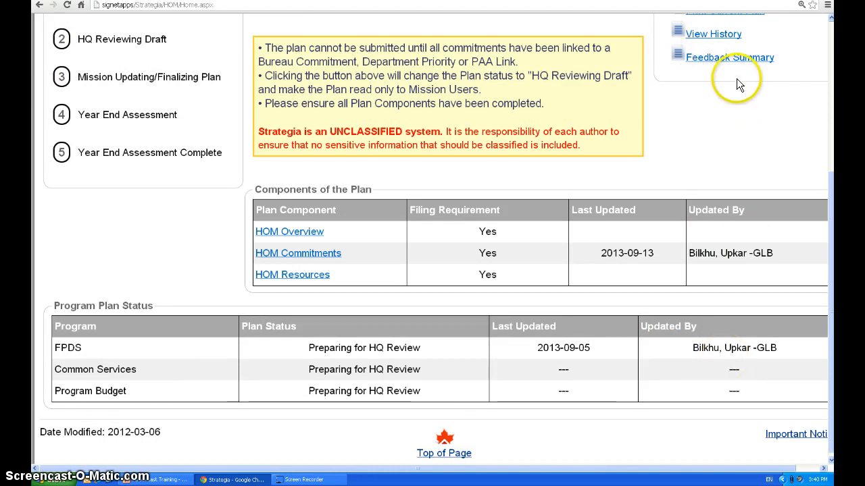
scroll(383, 228, "up", 1)
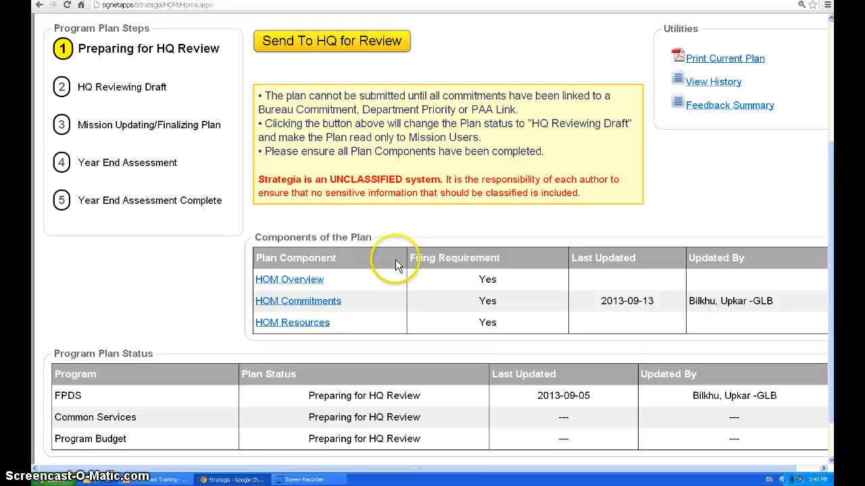
scroll(378, 284, "down", 1)
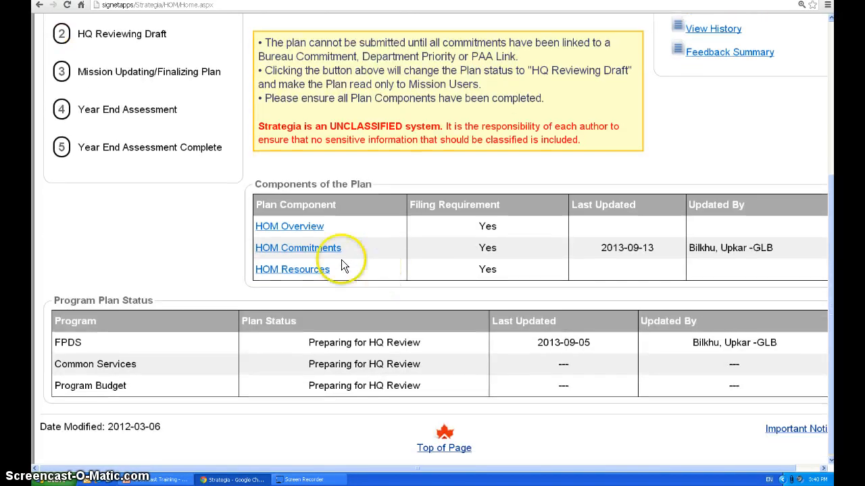
scroll(343, 267, "up", 2)
scroll(193, 145, "up", 1)
scroll(194, 149, "down", 3)
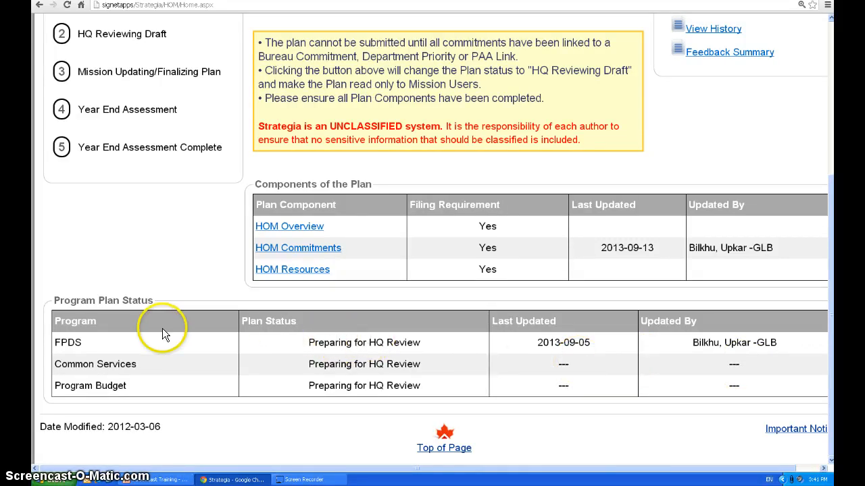
Open the HOM Overview component of the plan at its Key Canadian Interests & Ongoing Engagements section.
left_click(285, 228)
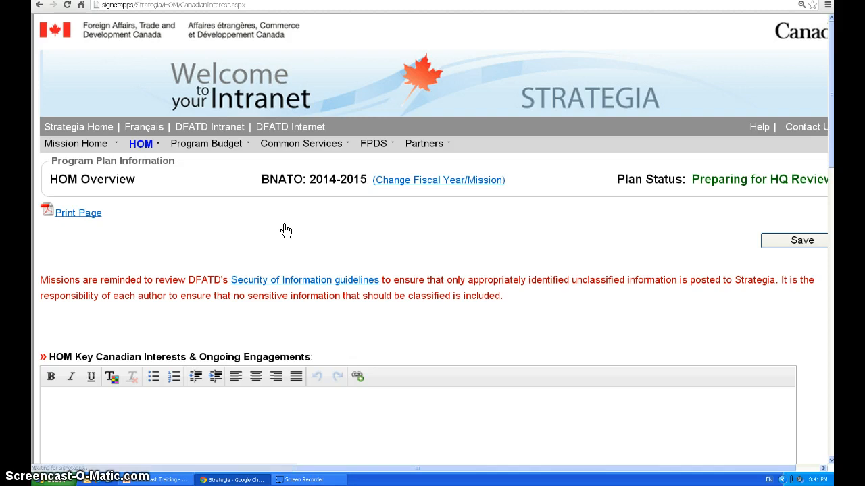
scroll(272, 314, "down", 1)
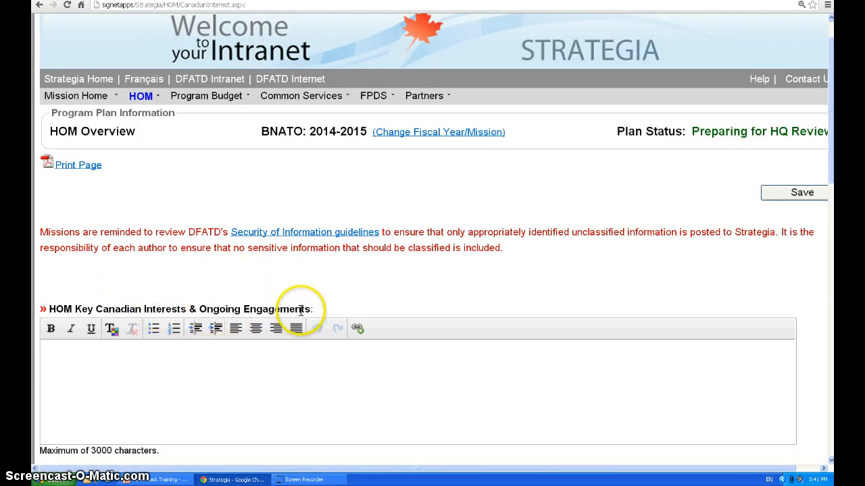
scroll(142, 432, "down", 1)
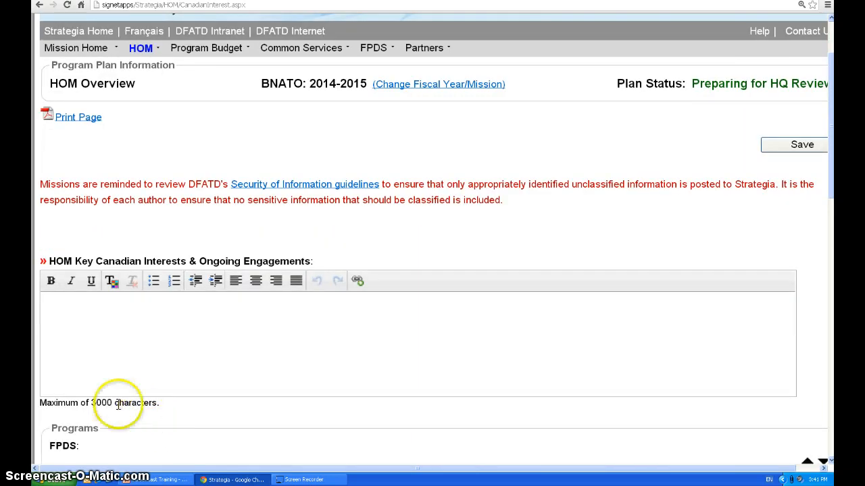
Copy the current page's web address into the HOM Key Canadian Interests & Ongoing Engagements text.
left_click(117, 338)
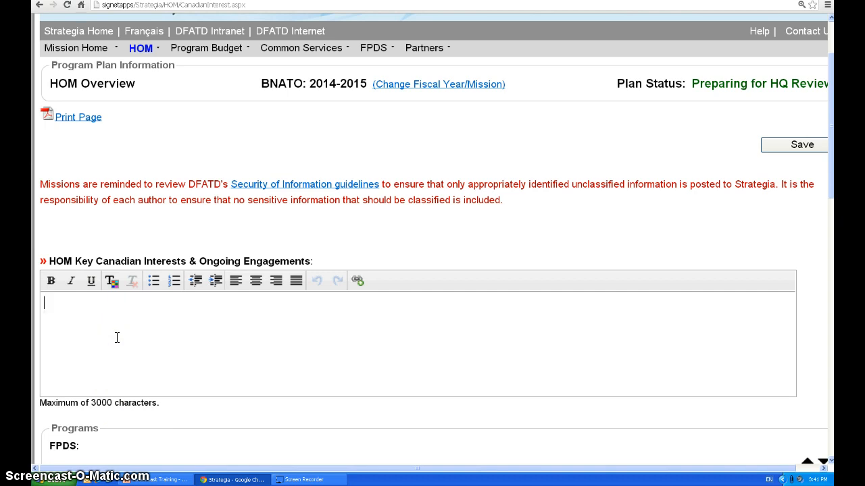
left_click(111, 331)
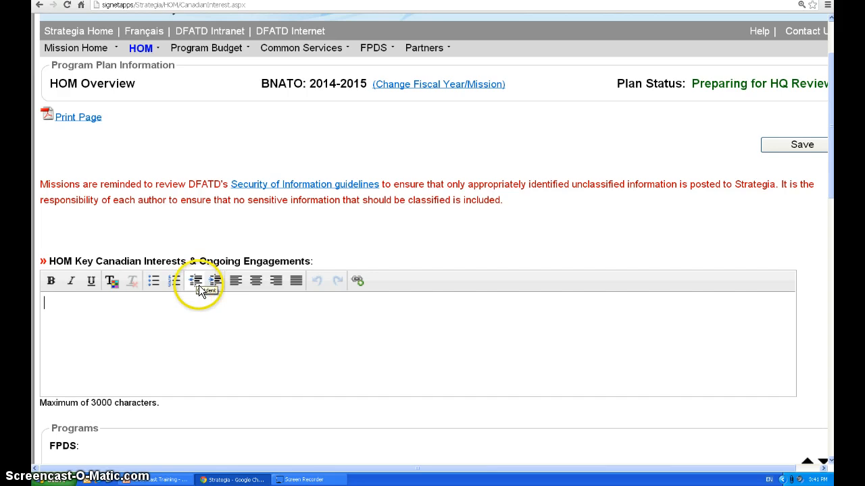
left_click(186, 8)
key("ctrl+c")
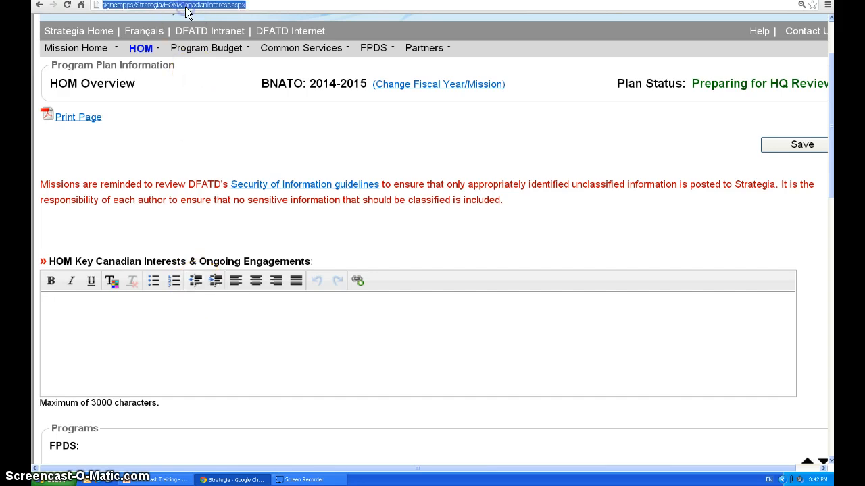
left_click(168, 331)
key("ctrl+v")
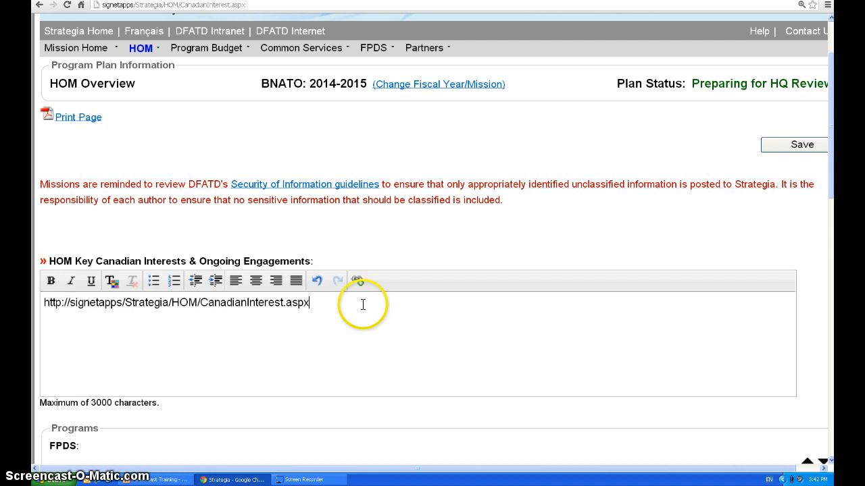
triple_click(212, 305)
key("ctrl+c")
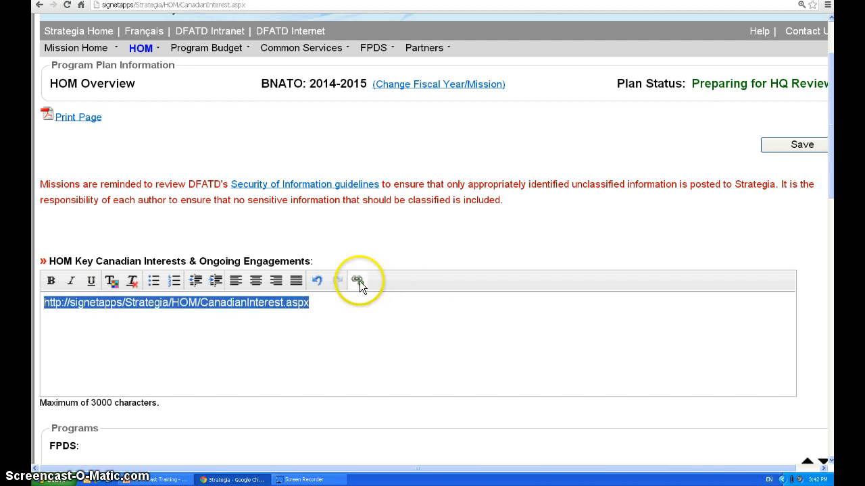
left_click(358, 281)
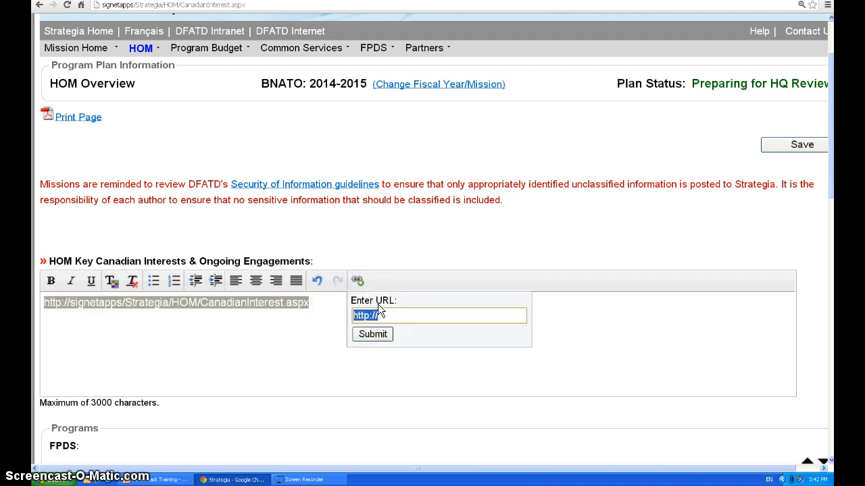
key("ctrl+v")
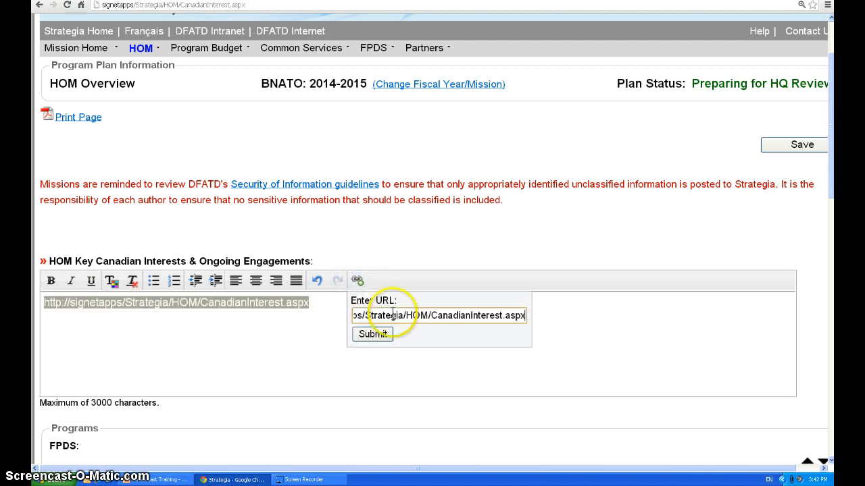
left_click(376, 323)
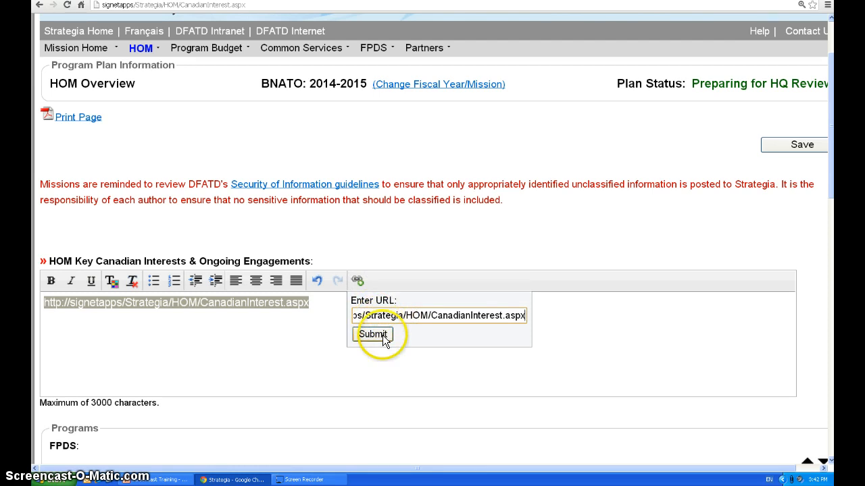
left_click(383, 335)
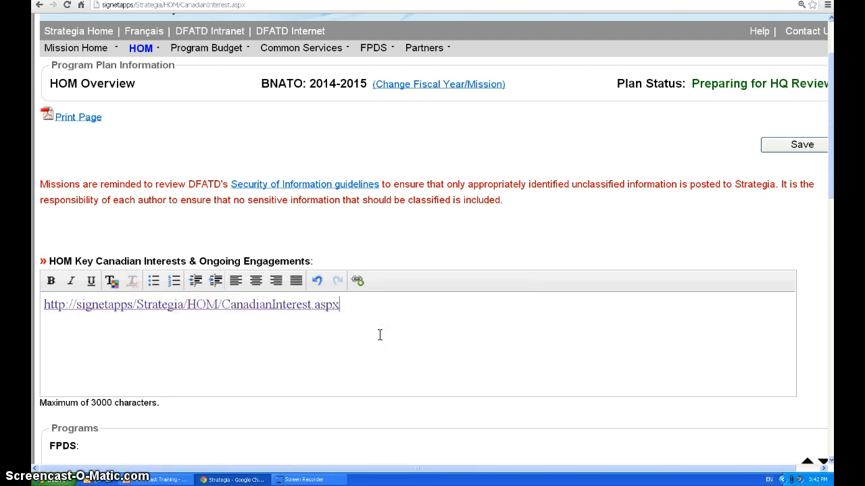
left_click(367, 322)
left_click(364, 323)
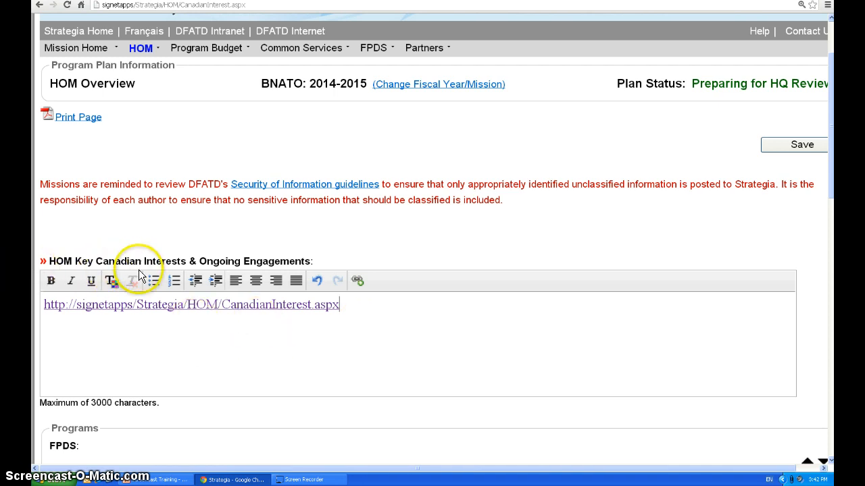
Read through the FPDS and Multilateral program texts and the Partners section below the HOM interests text.
scroll(138, 270, "down", 1)
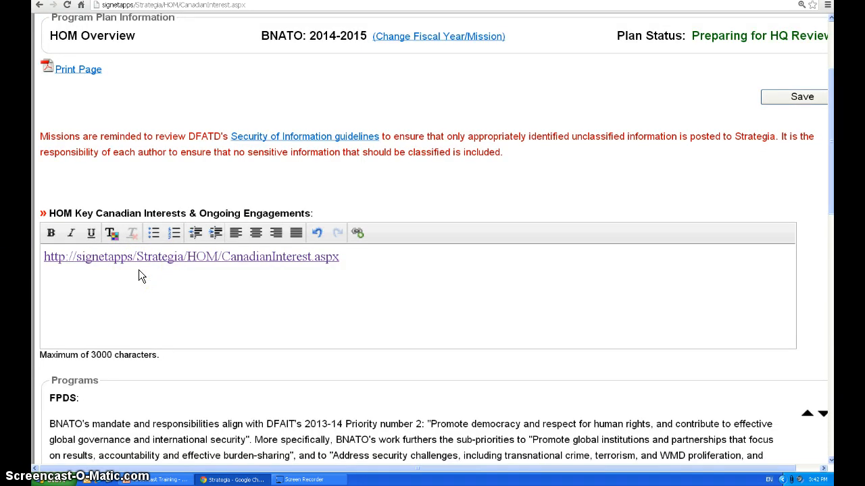
scroll(131, 297, "down", 1)
scroll(120, 311, "down", 2)
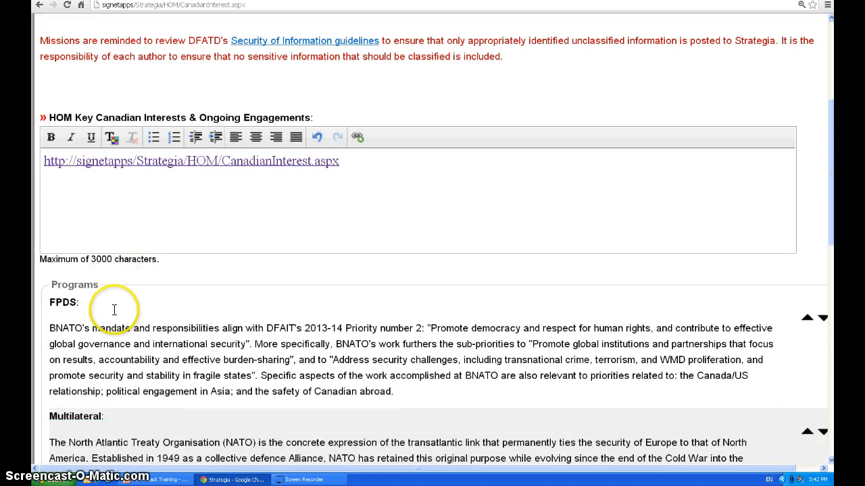
scroll(117, 315, "down", 1)
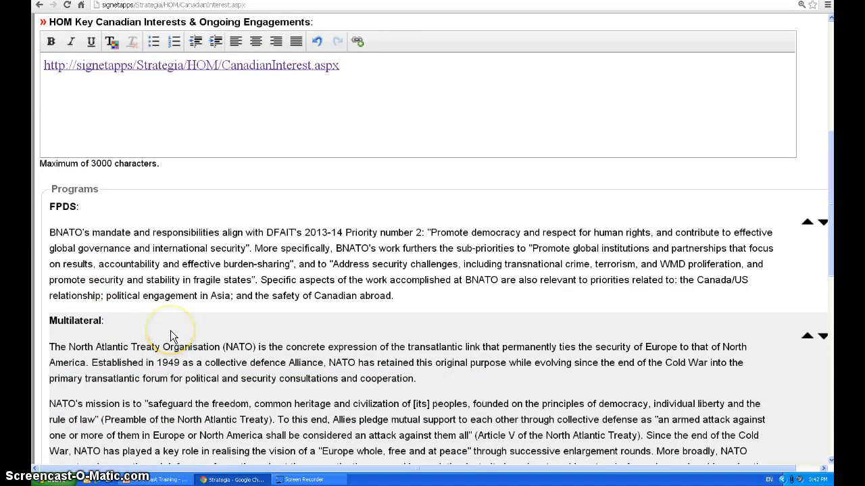
scroll(172, 335, "down", 1)
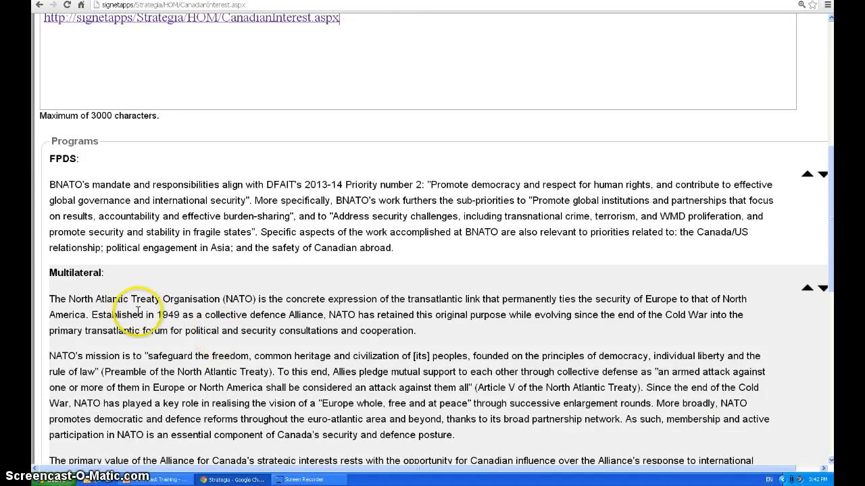
scroll(137, 312, "down", 1)
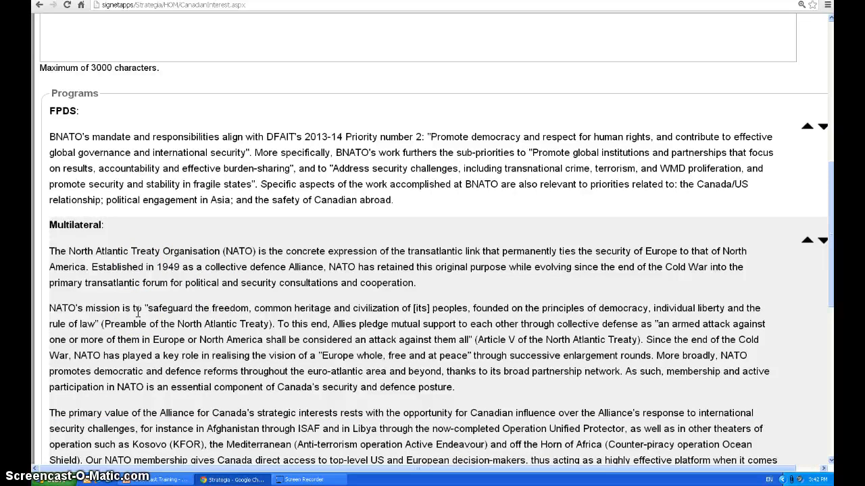
scroll(138, 311, "up", 6)
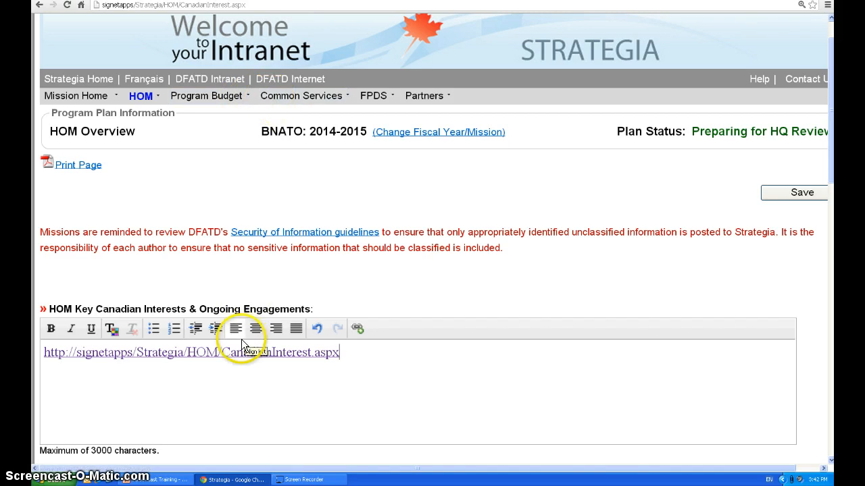
scroll(172, 371, "down", 5)
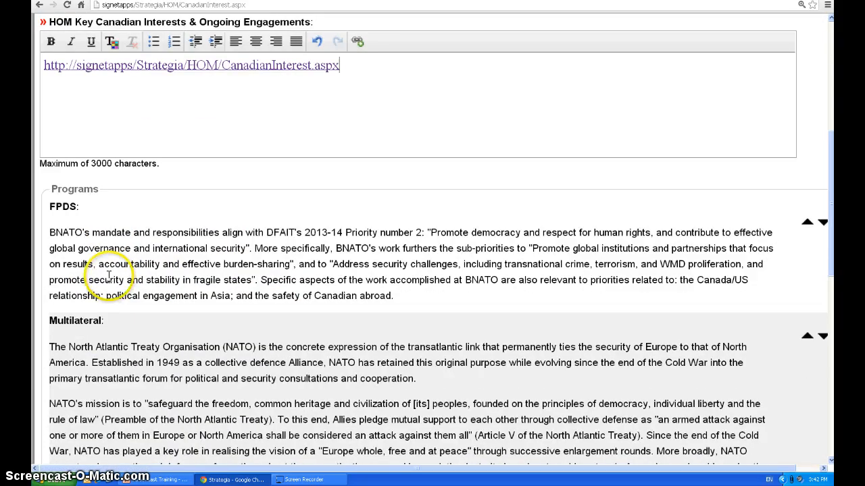
scroll(107, 275, "down", 3)
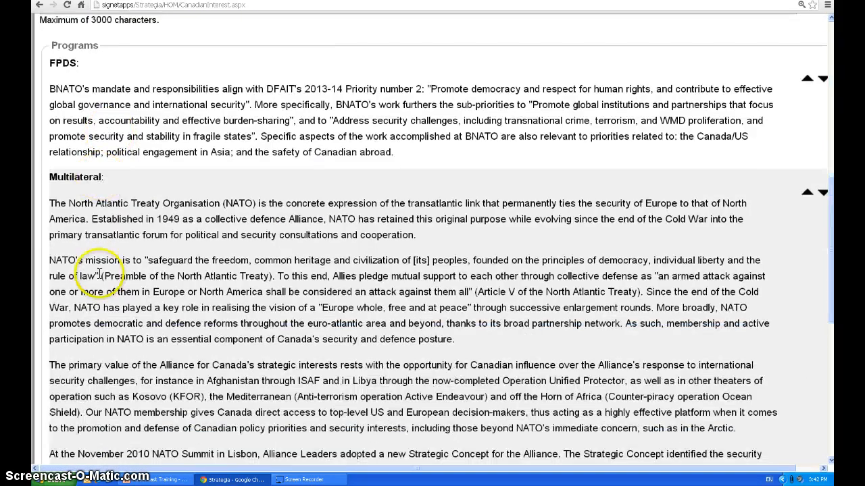
scroll(98, 278, "down", 3)
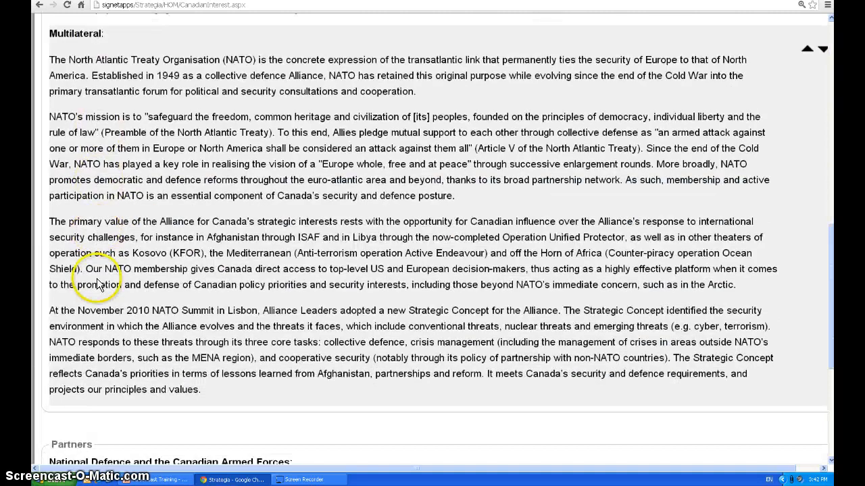
scroll(98, 284, "down", 3)
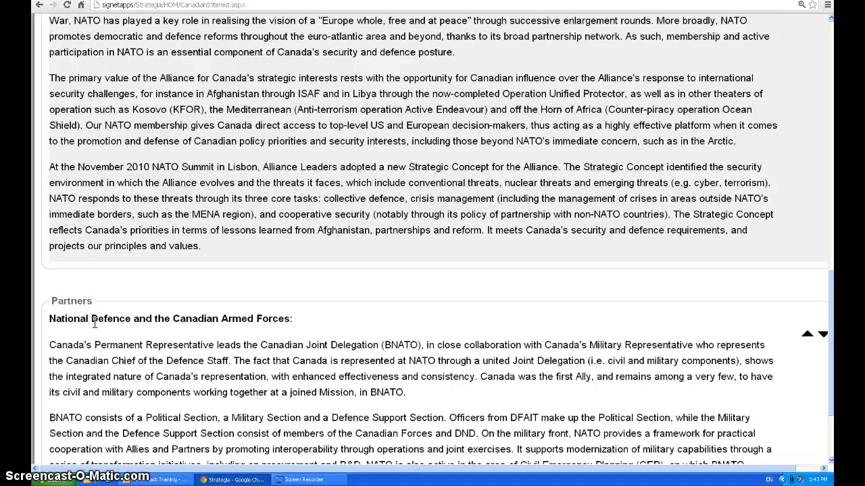
Look over the Partners section and save the HOM Overview.
scroll(202, 311, "down", 1)
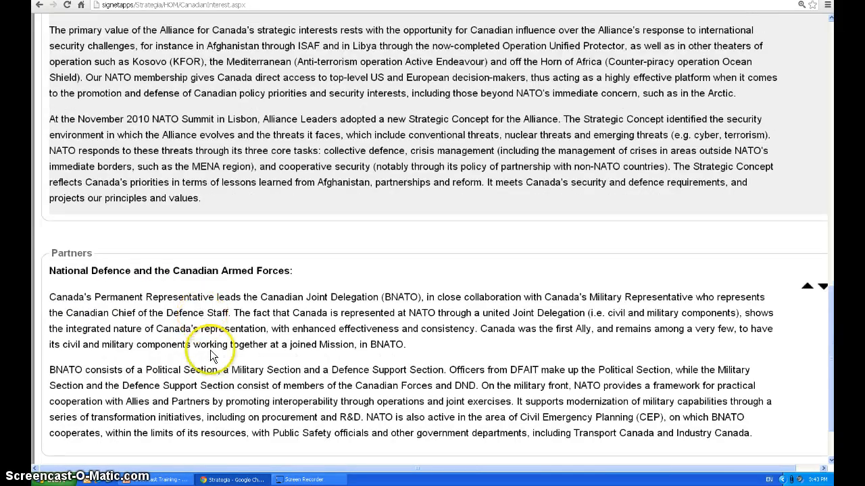
scroll(211, 345, "down", 1)
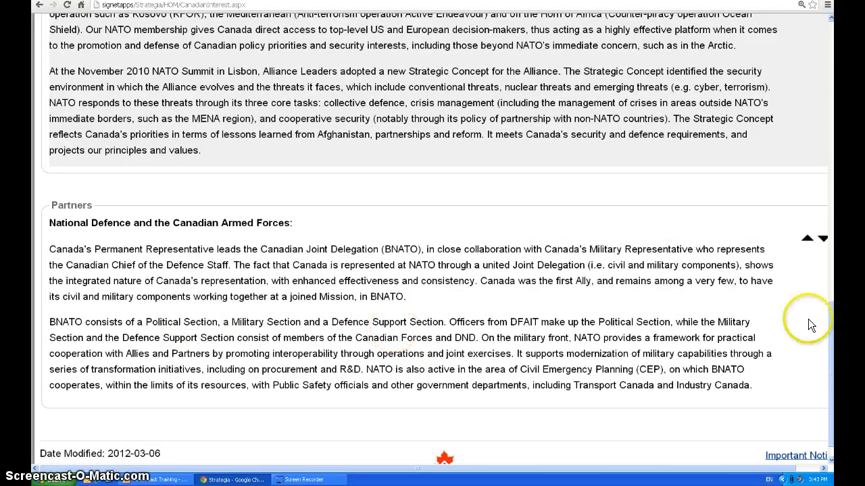
scroll(815, 295, "up", 5)
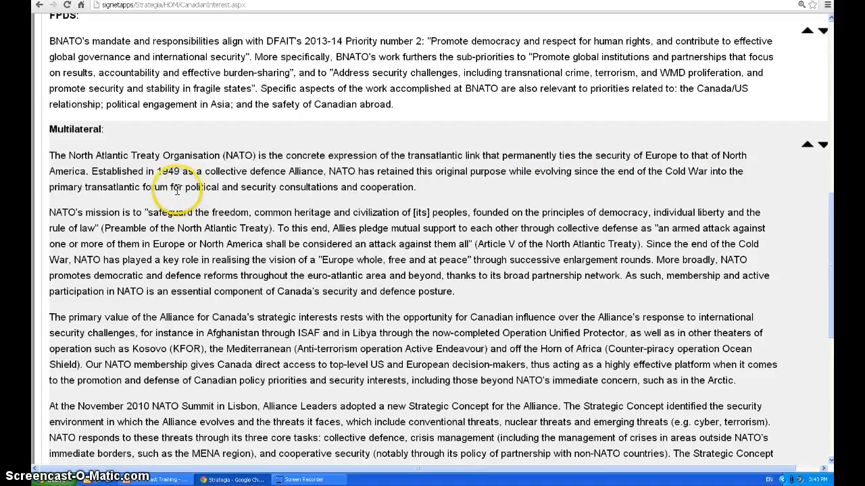
scroll(506, 280, "up", 2)
scroll(506, 281, "up", 4)
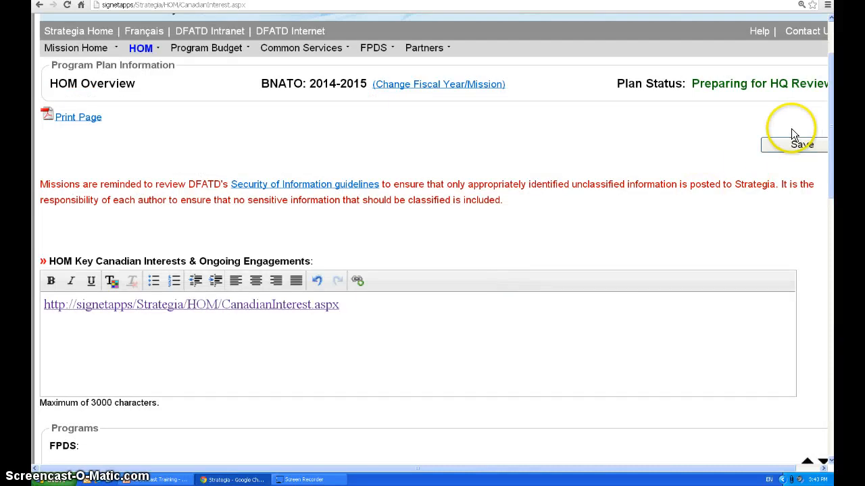
left_click(790, 149)
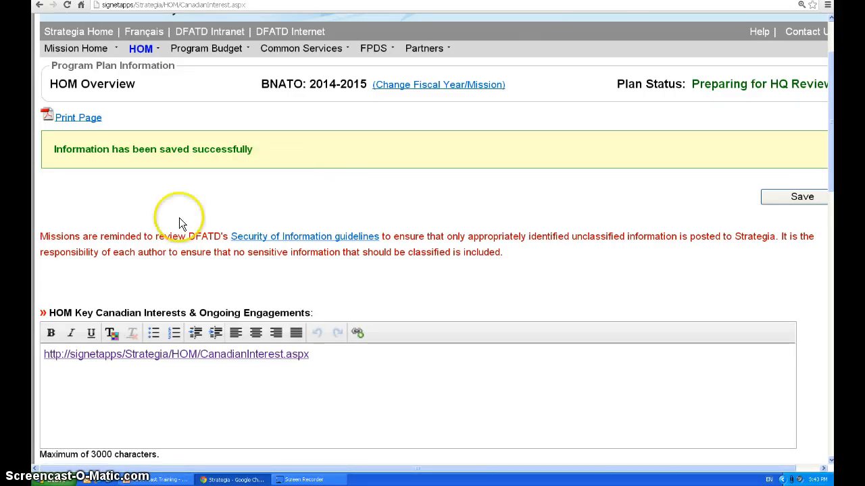
Go to the HOM Commitments summary and view the details of the emerging threats and security challenges commitment.
scroll(106, 227, "up", 1)
left_click(145, 99)
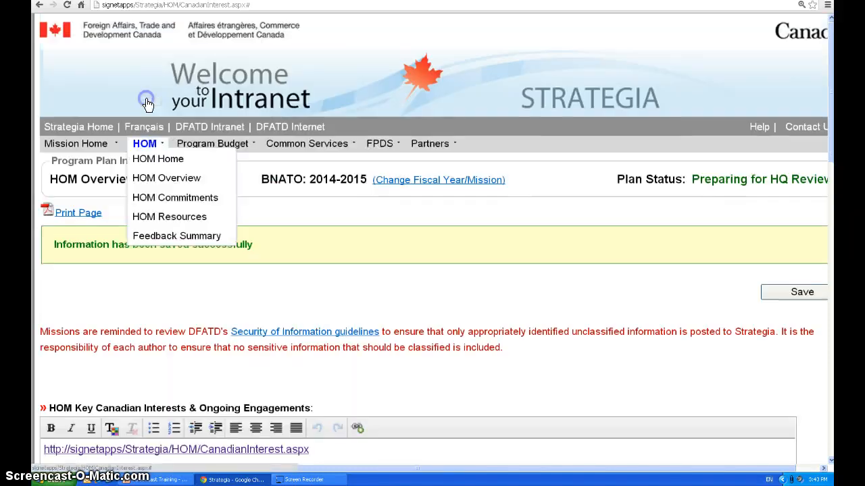
left_click(156, 197)
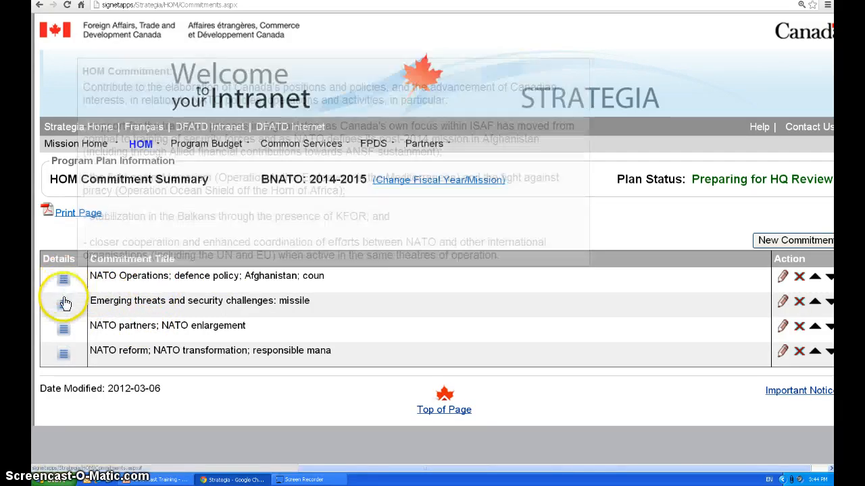
mouse_move(64, 308)
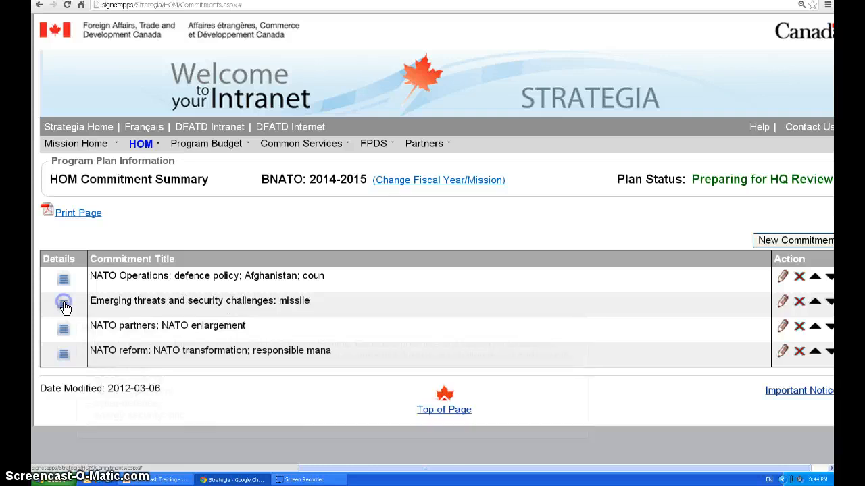
left_click(70, 309)
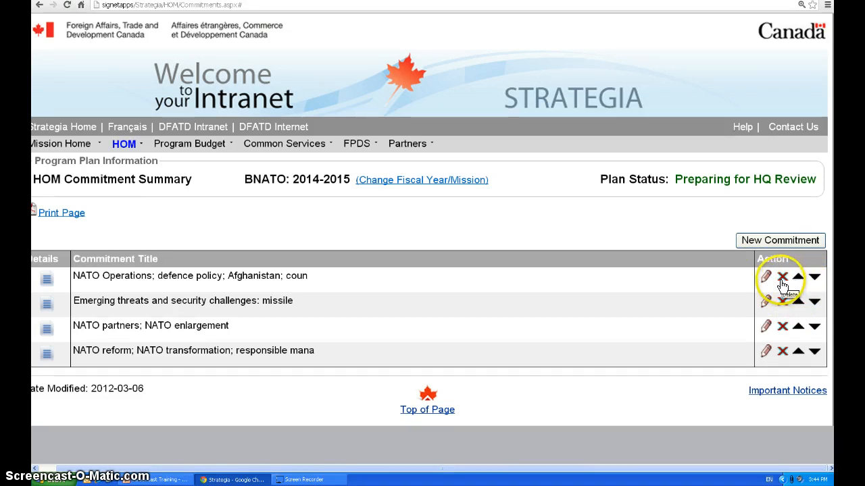
Start deleting the NATO Operations commitment, decline the deletion, and open that commitment for editing.
left_click(781, 278)
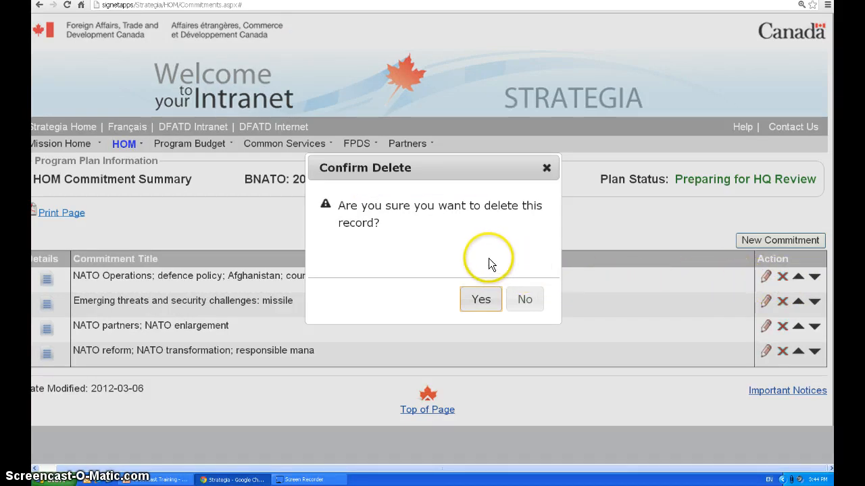
left_click(524, 300)
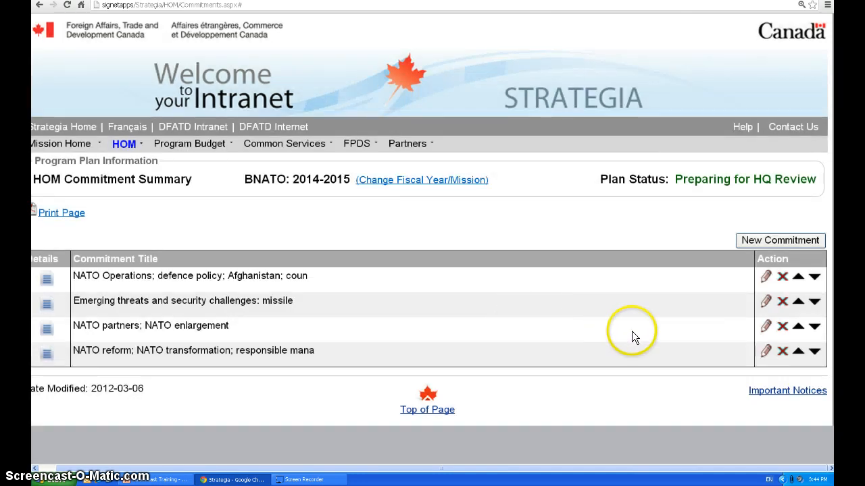
left_click(788, 239)
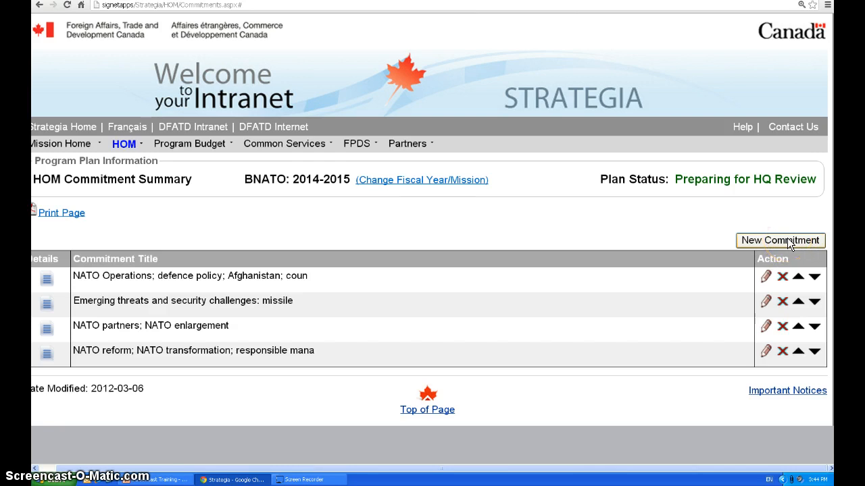
left_click(766, 278)
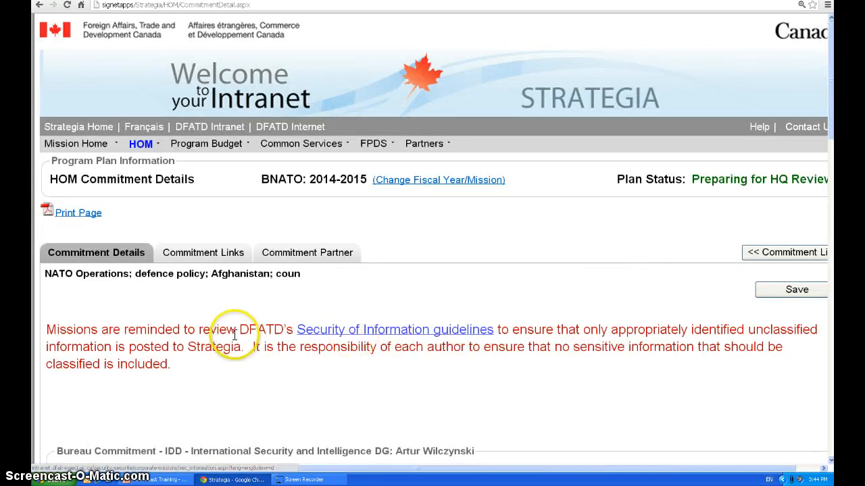
Examine the IDD bureau commitments, the Commitment Title and the full HOM Commitment text in the commitment details.
scroll(228, 331, "down", 2)
scroll(226, 334, "down", 1)
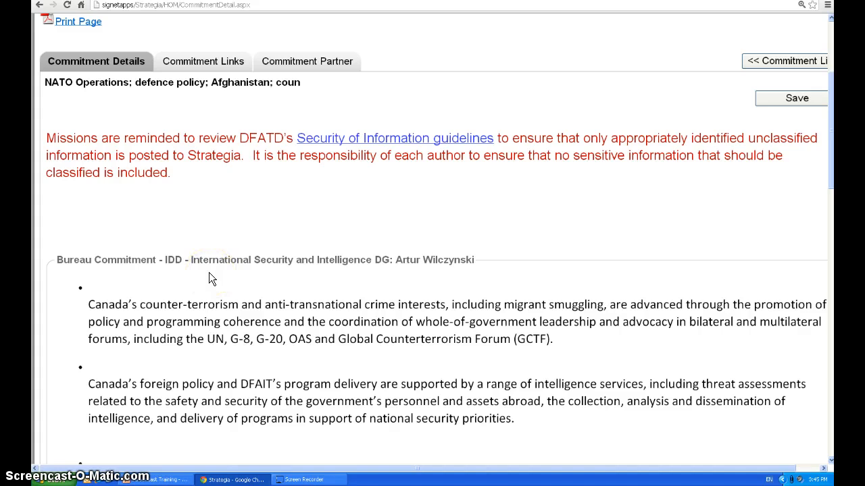
scroll(170, 293, "down", 1)
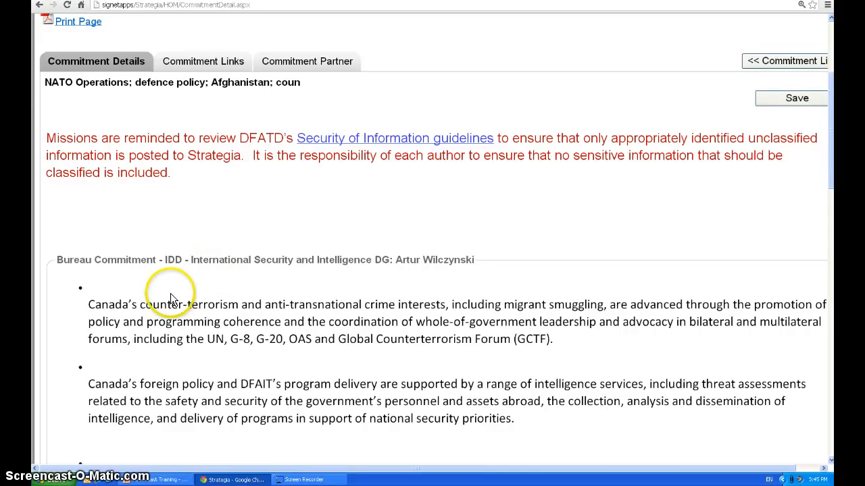
scroll(170, 293, "up", 2)
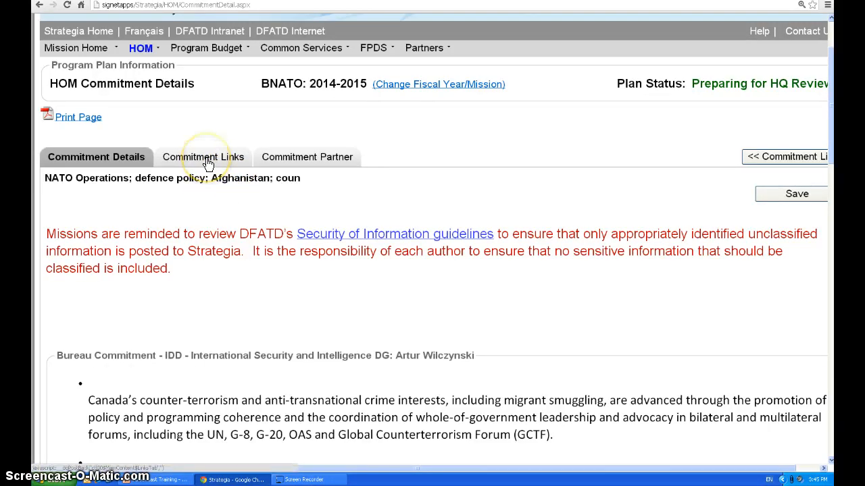
scroll(204, 177, "down", 3)
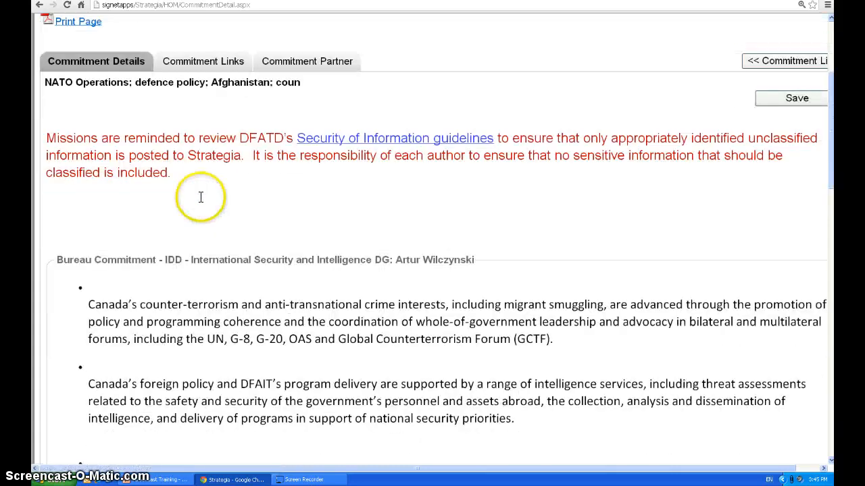
scroll(200, 197, "down", 4)
scroll(177, 249, "down", 3)
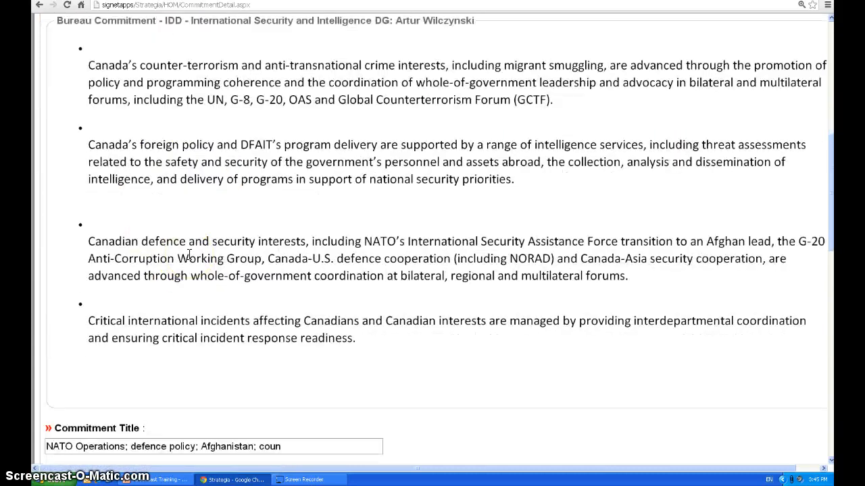
scroll(189, 255, "down", 3)
scroll(189, 255, "down", 2)
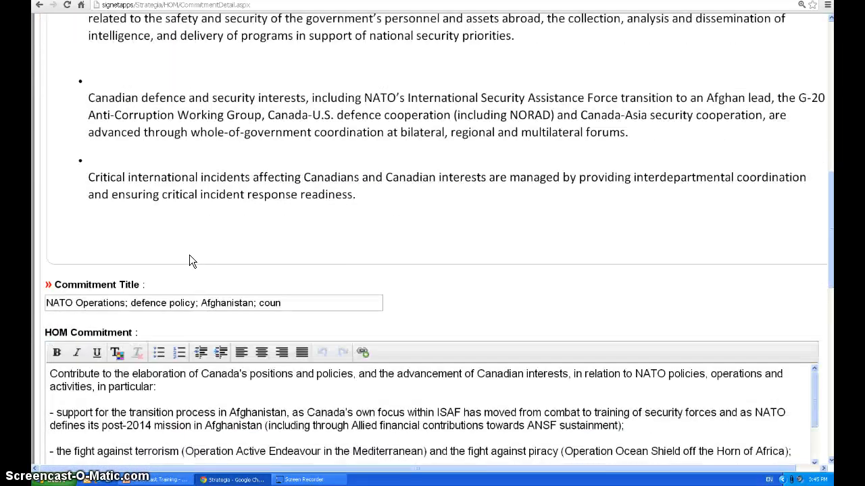
scroll(189, 255, "down", 2)
scroll(169, 266, "down", 2)
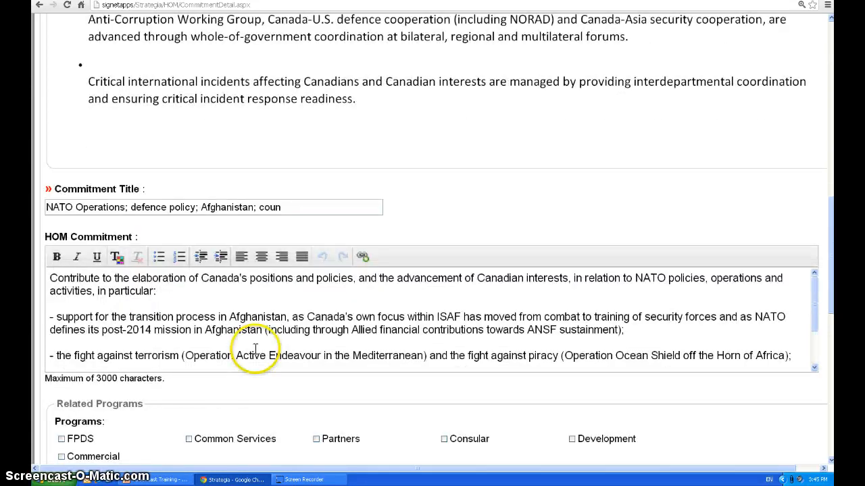
scroll(250, 341, "down", 2)
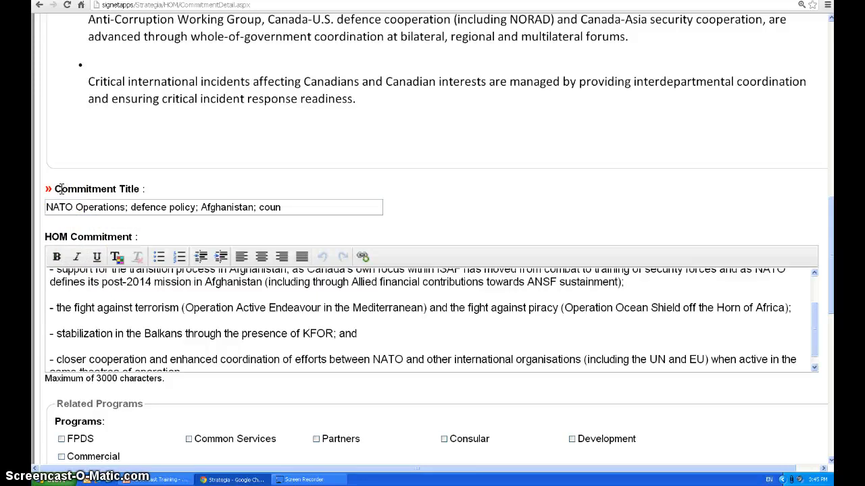
Review the commitment's title field and the remaining sections through Risks, Challenges and Mitigation Measures.
left_click(164, 208)
left_click(163, 214)
scroll(190, 317, "down", 2)
scroll(189, 329, "down", 7)
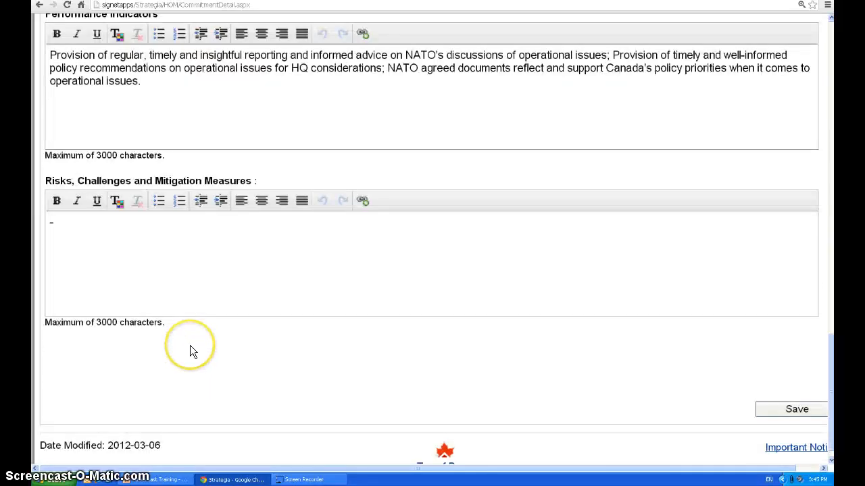
scroll(190, 345, "up", 20)
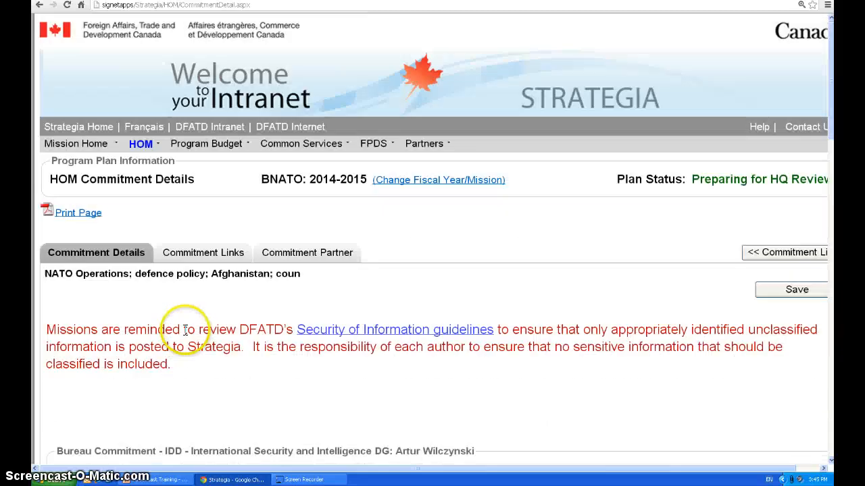
Open the Commitment Links of the NATO Operations commitment and review the linkable bureau commitments.
left_click(200, 255)
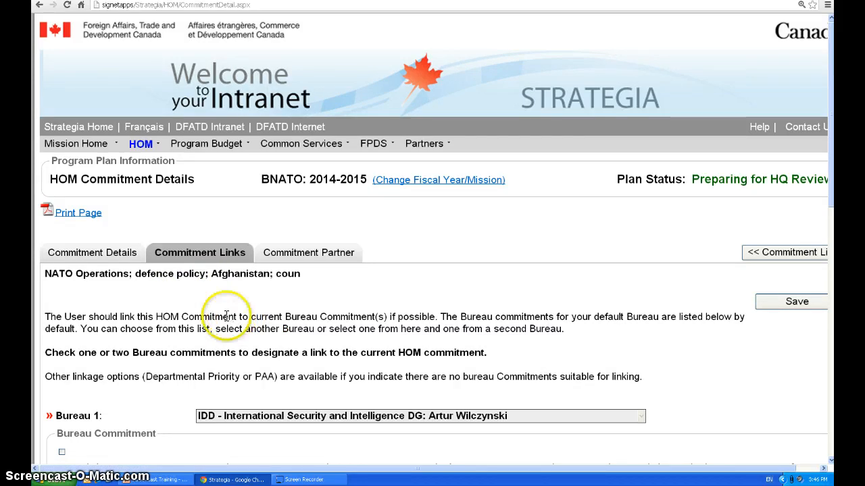
scroll(229, 318, "down", 1)
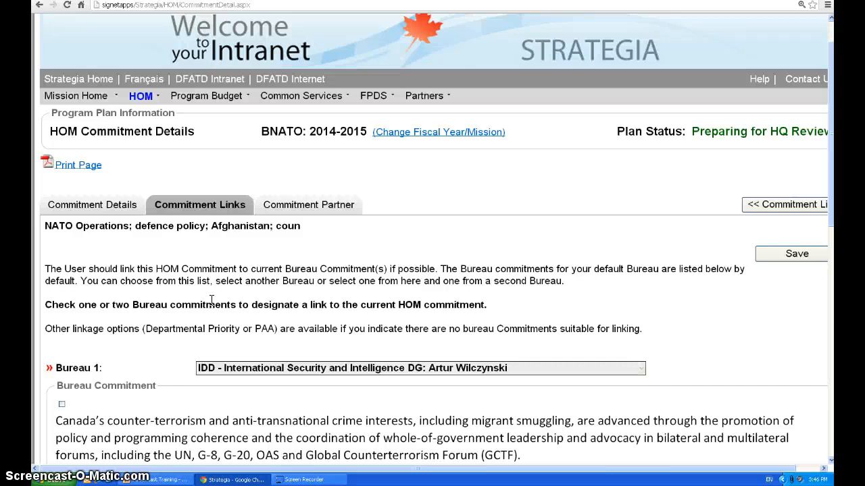
scroll(213, 302, "down", 3)
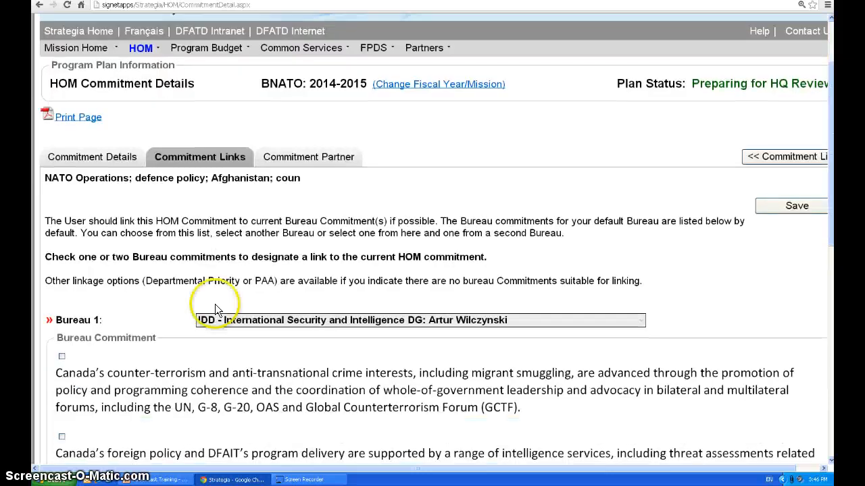
scroll(215, 304, "down", 2)
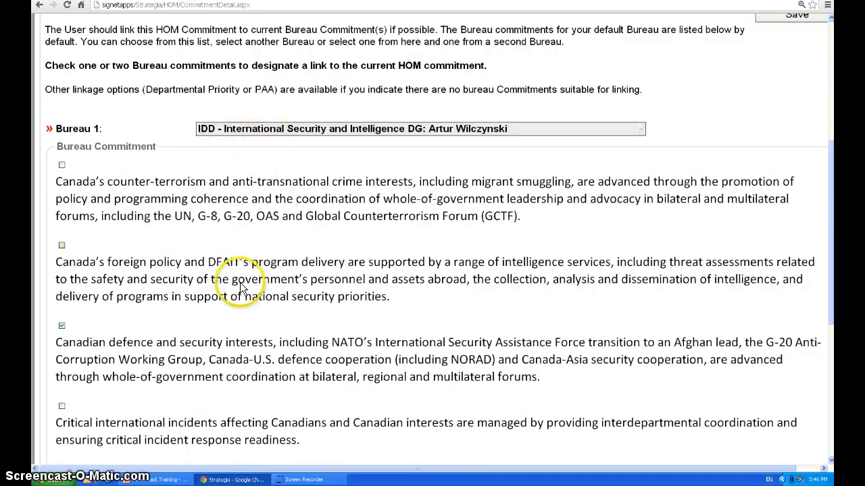
scroll(241, 287, "down", 1)
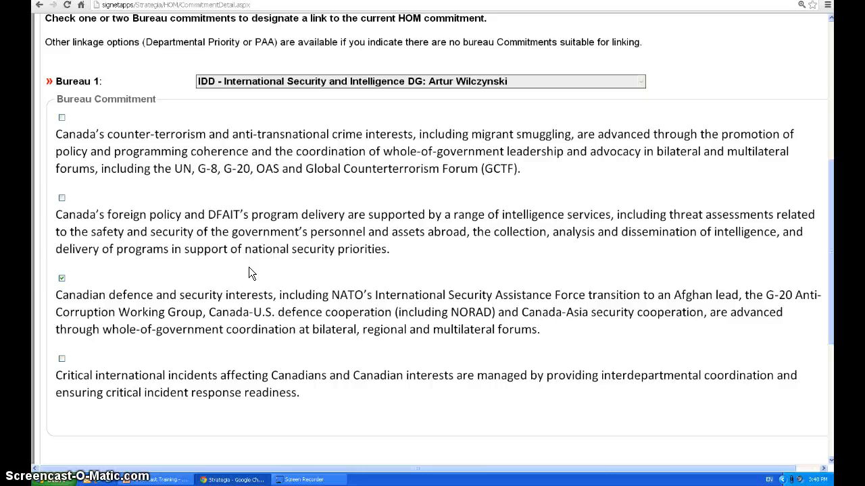
Unlink the Canadian defence and security interests commitment and set Bureau 1 to IGD - Non-Proliferation and Security Threat Reduction.
left_click(61, 278)
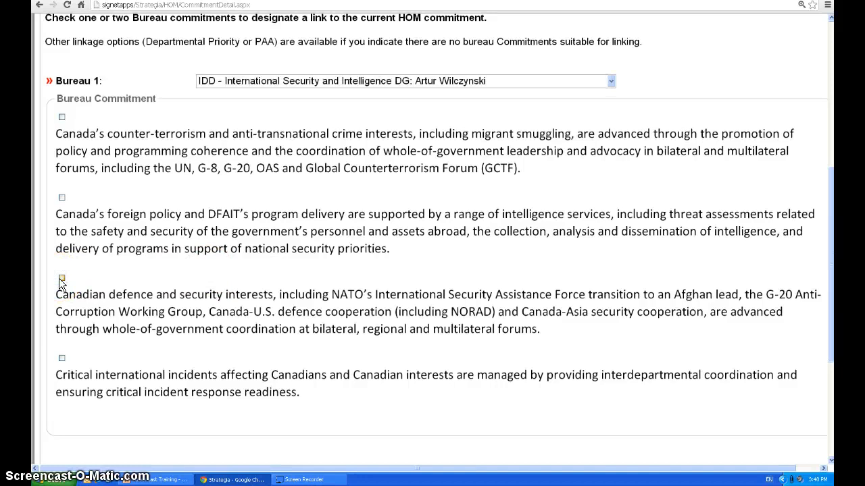
left_click(284, 81)
scroll(250, 277, "down", 2)
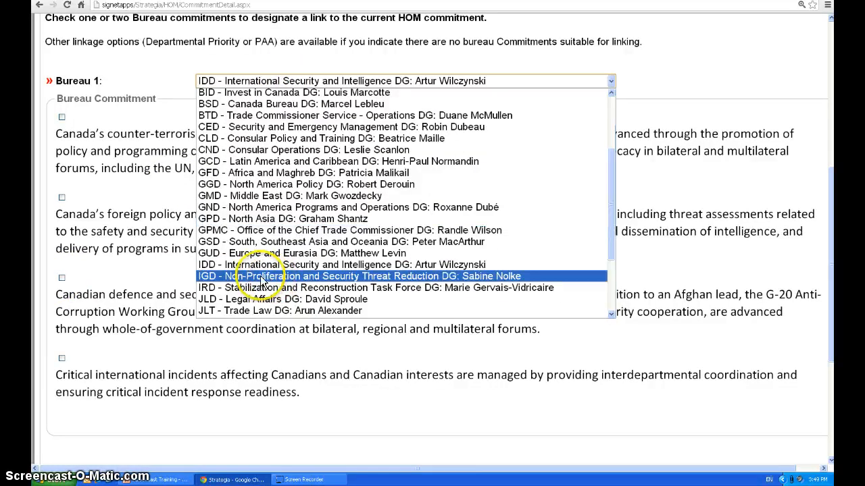
left_click(258, 279)
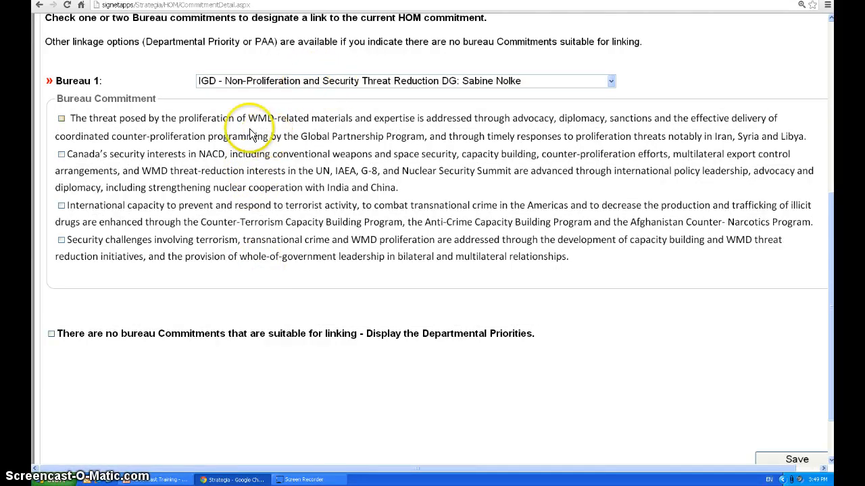
Mark that no bureau commitments or Departmental Priorities are suitable for linking, to display the Program Activity Architecture links.
left_click(194, 169)
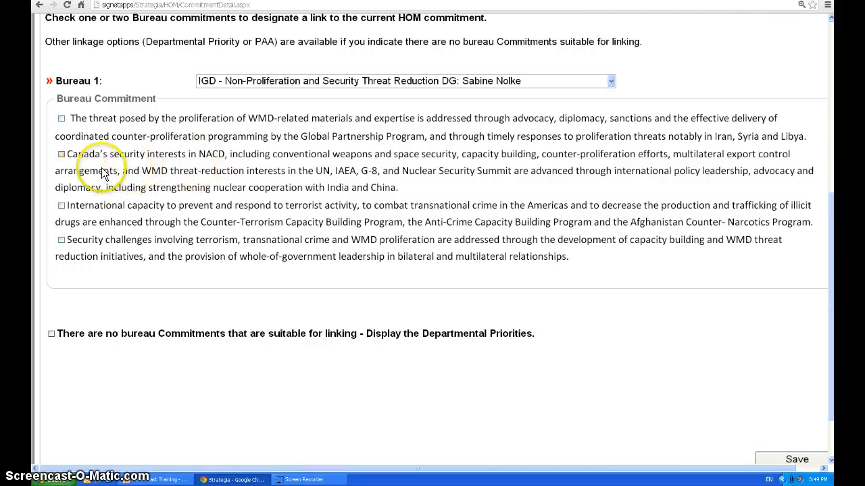
left_click(127, 258)
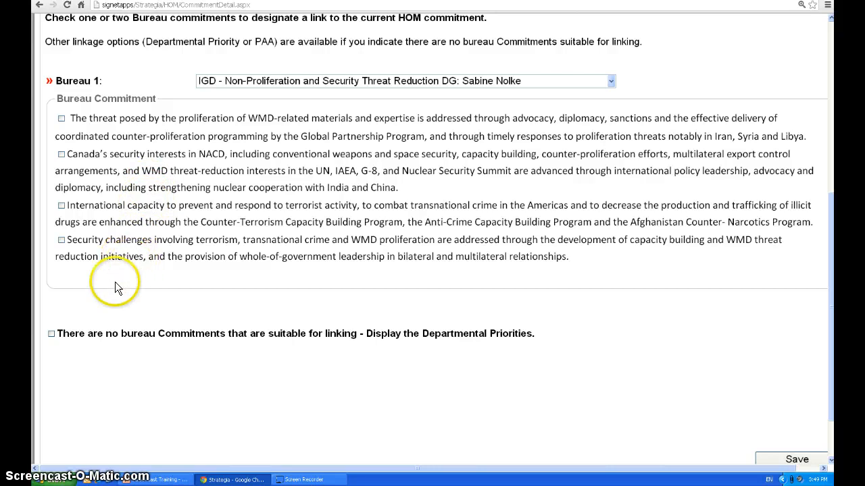
left_click(49, 334)
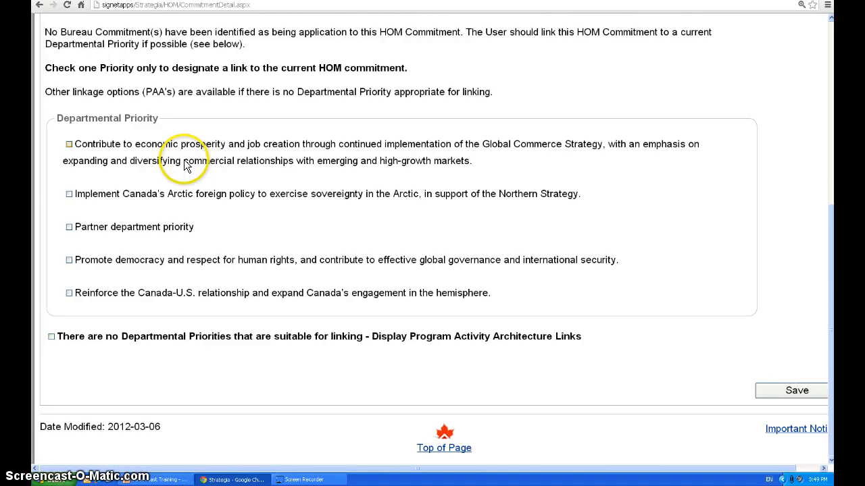
left_click(52, 337)
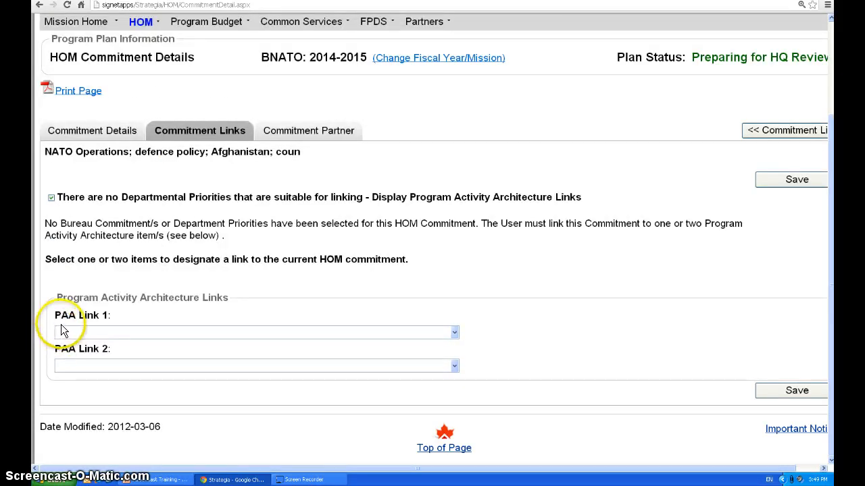
Set PAA Link 1 to 1.2.5.4 - Investment Cooperation Program and view the choices for PAA Link 2.
left_click(93, 332)
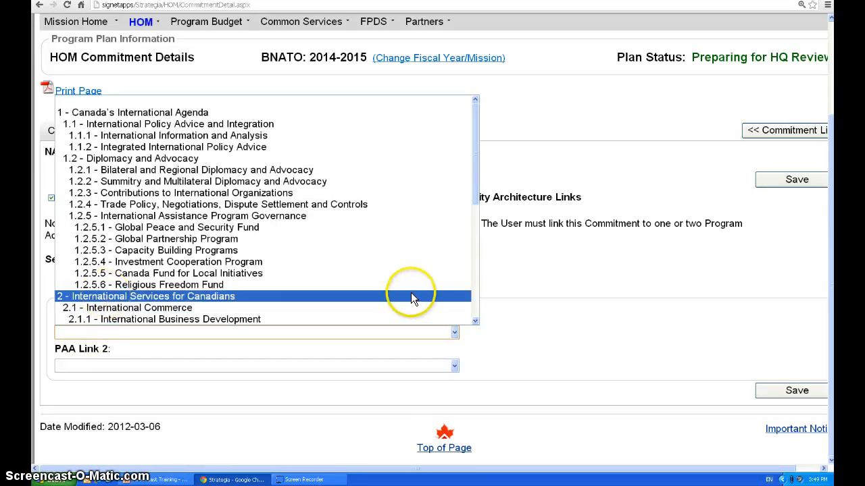
left_click(283, 263)
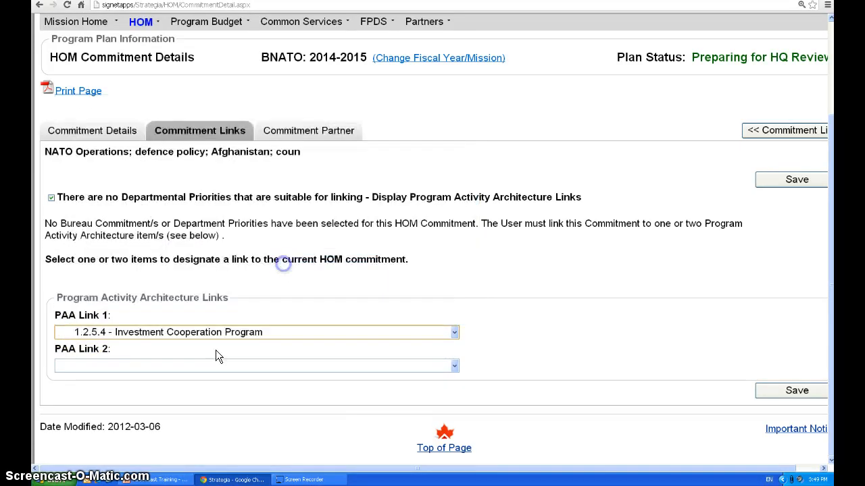
left_click(153, 365)
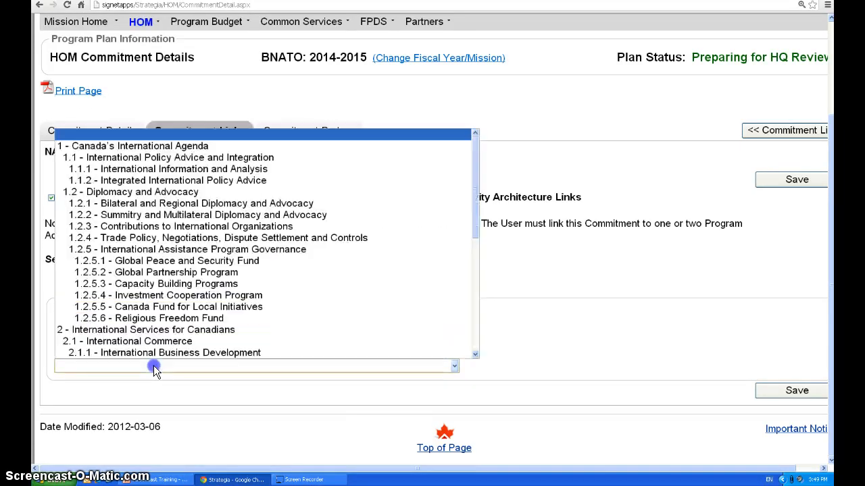
left_click(554, 309)
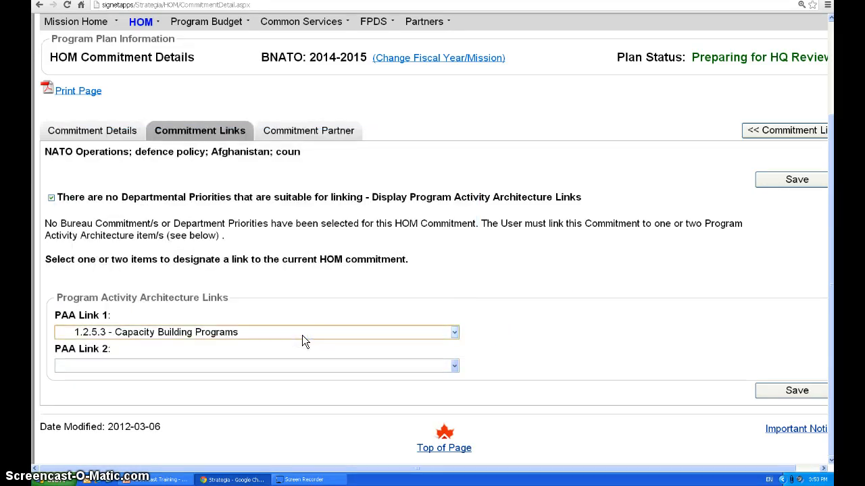
Add Canadian Security Intelligence Service as the commitment's partner, save it, and return to the commitment list.
left_click(291, 135)
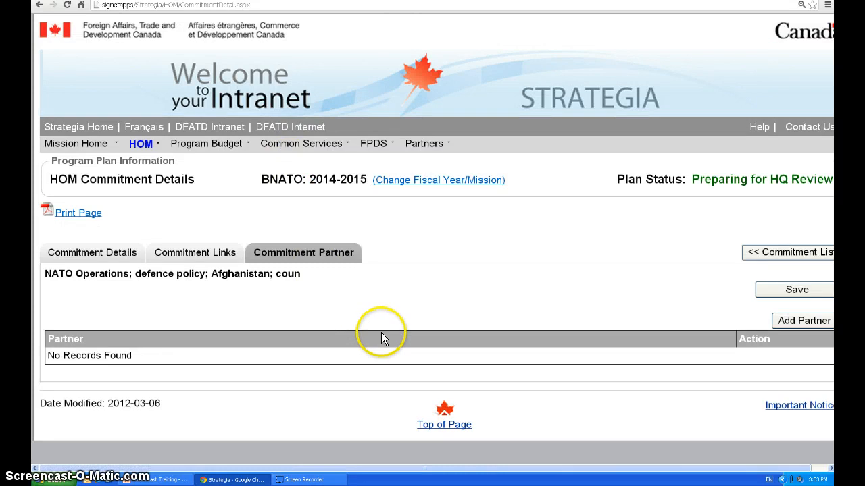
left_click(807, 321)
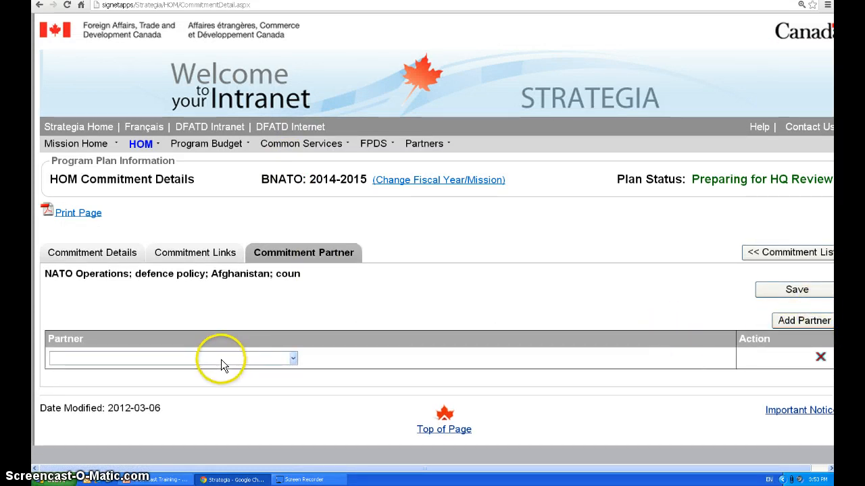
left_click(221, 359)
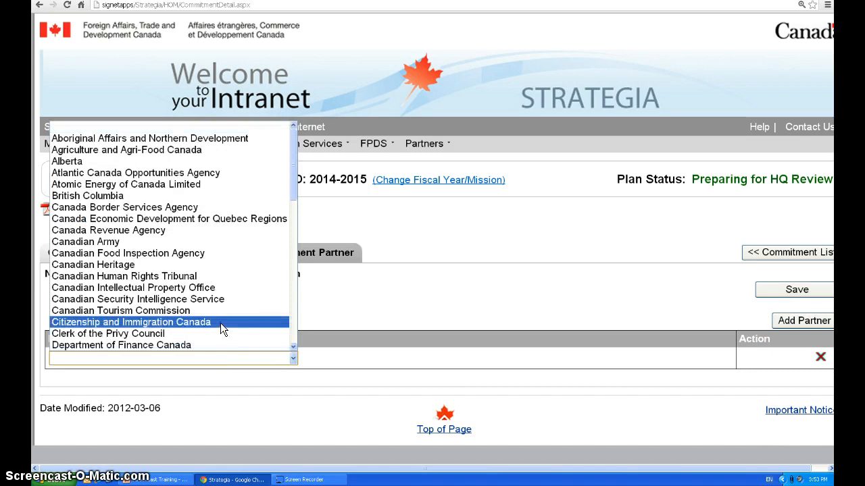
left_click(227, 301)
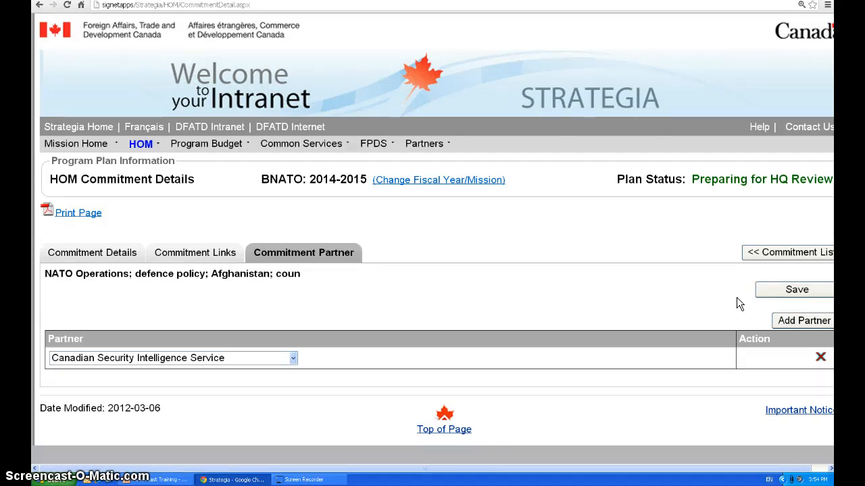
left_click(793, 292)
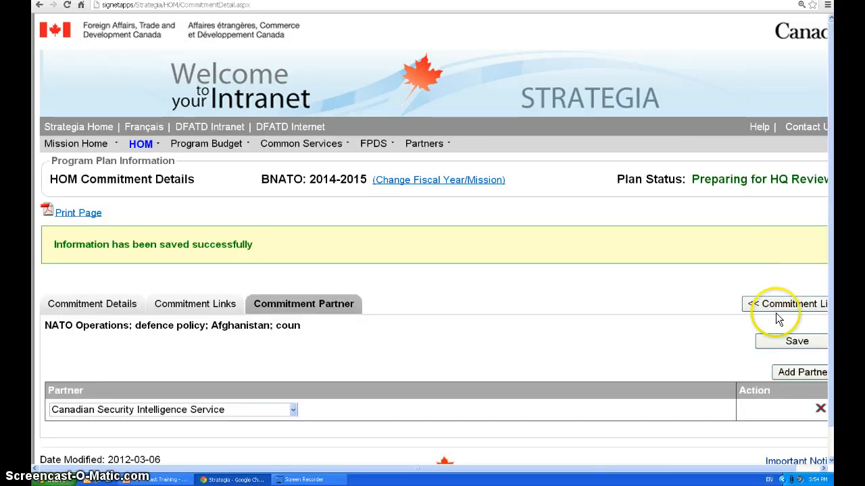
left_click(778, 309)
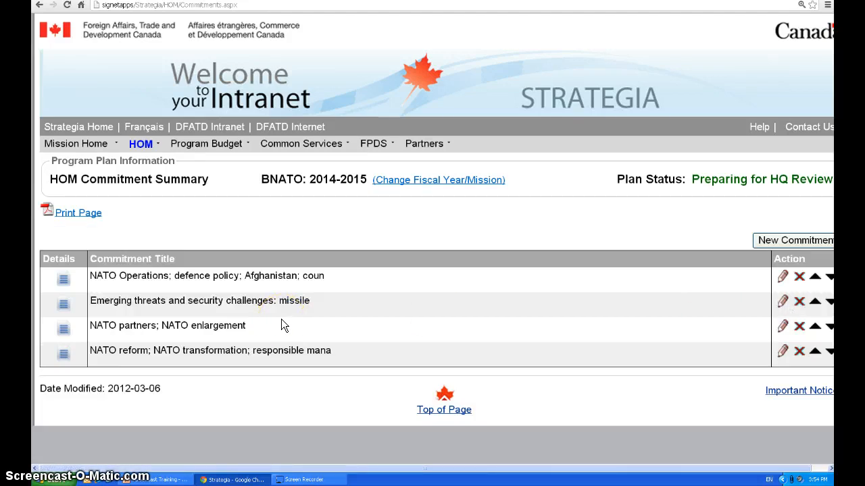
Open the HOM Resources and examine the Funded Positions, Program Operating Budget and Additional Details sections.
mouse_move(60, 330)
left_click(142, 146)
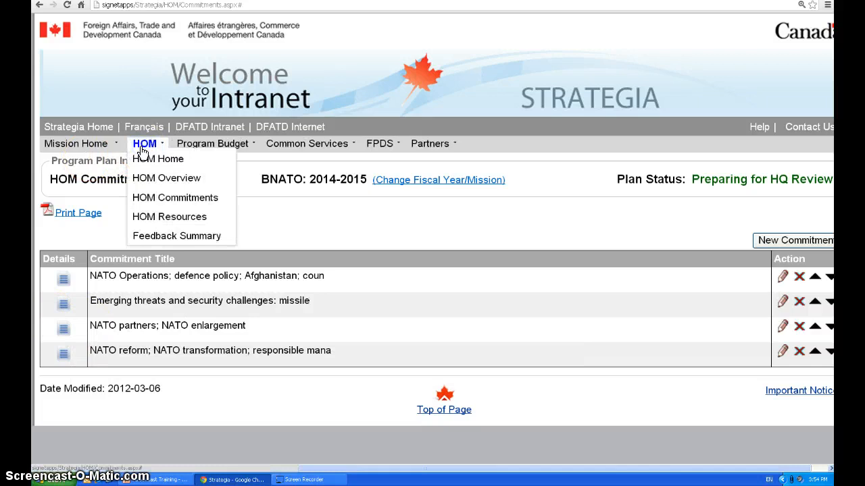
left_click(159, 213)
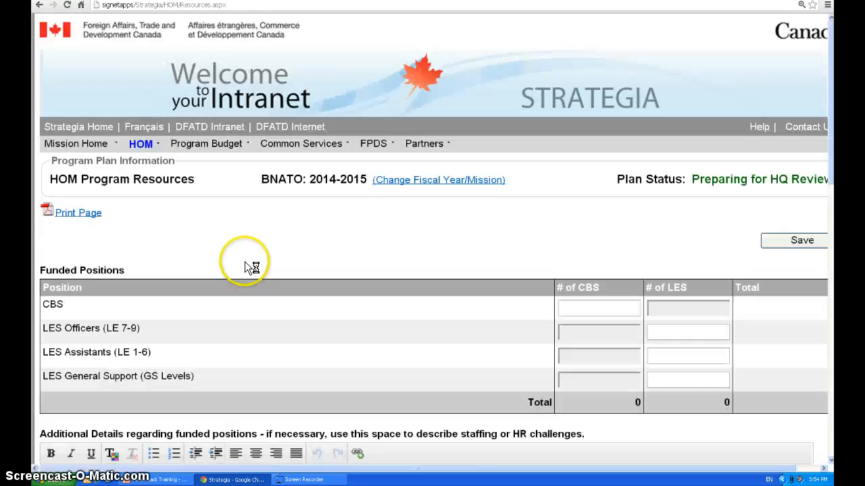
scroll(248, 280, "down", 1)
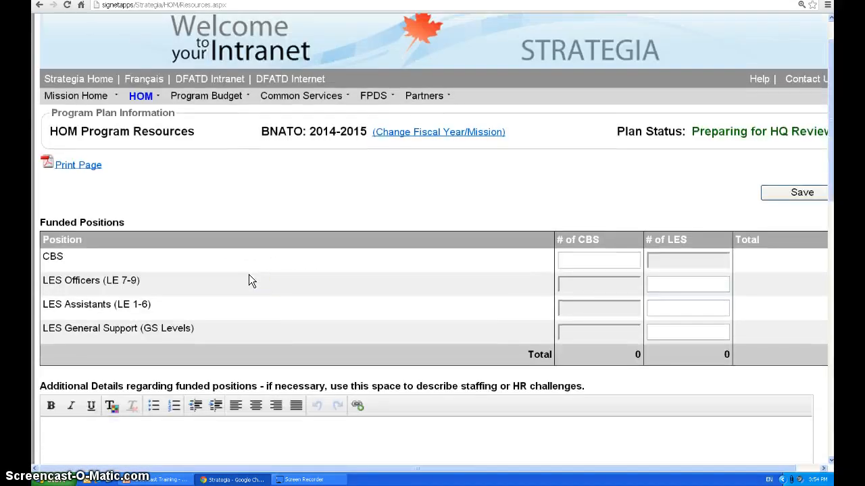
scroll(249, 277, "down", 1)
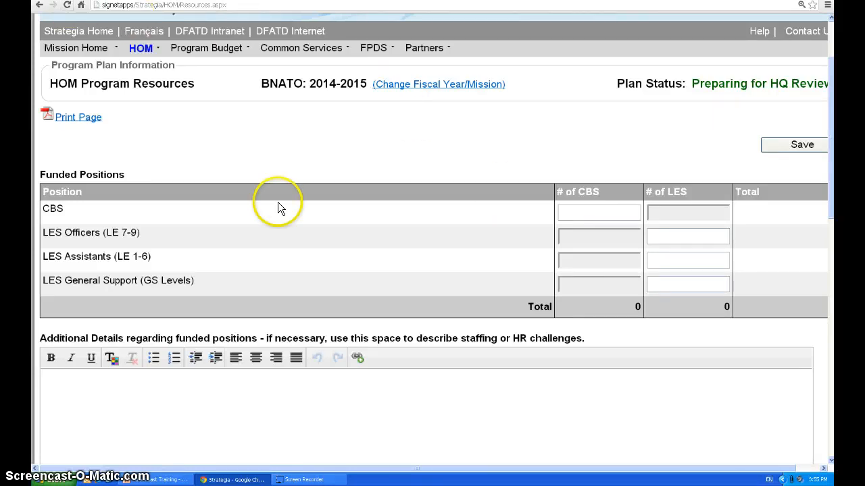
scroll(255, 286, "down", 1)
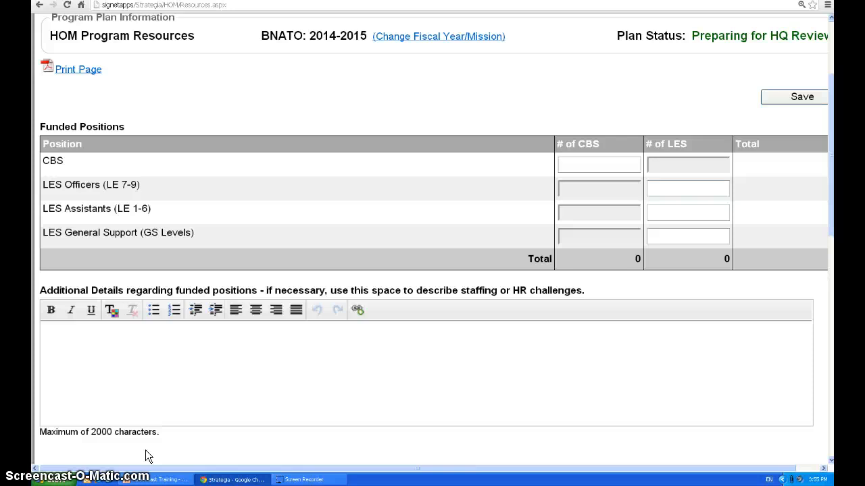
scroll(138, 414, "down", 4)
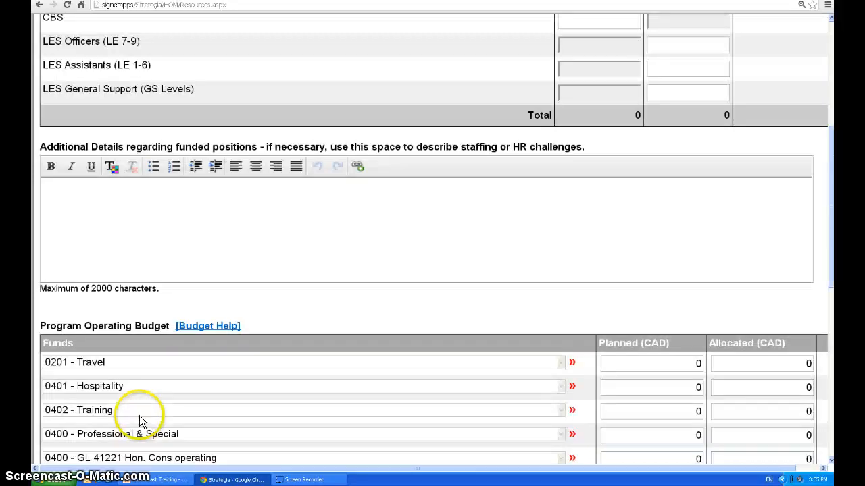
scroll(139, 413, "down", 2)
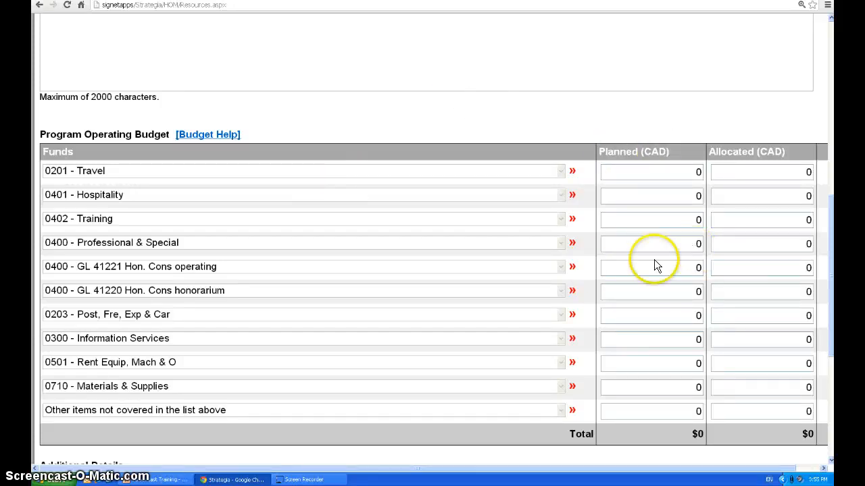
scroll(659, 263, "down", 2)
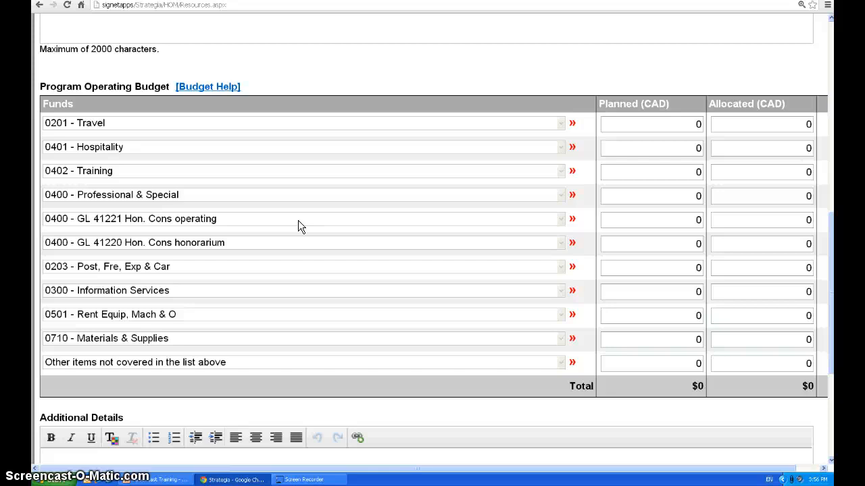
scroll(296, 218, "down", 1)
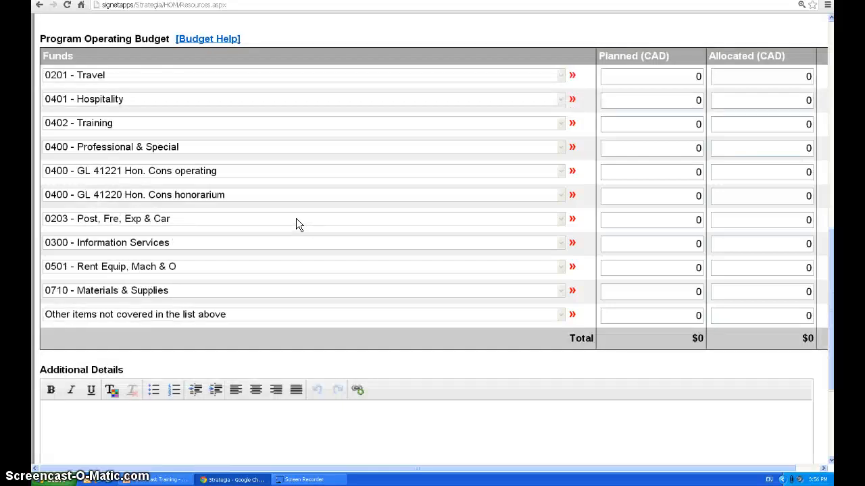
scroll(299, 233, "down", 2)
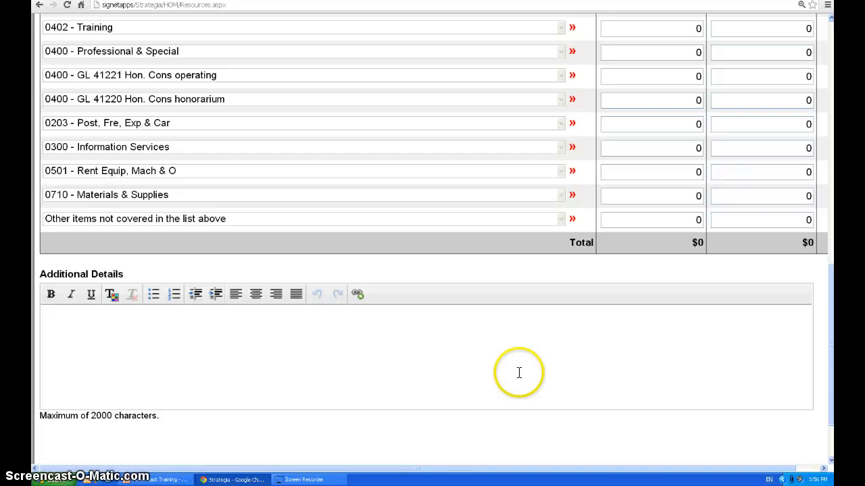
Recheck the Planned and Allocated budget columns and save the HOM Program Resources.
scroll(737, 199, "up", 3)
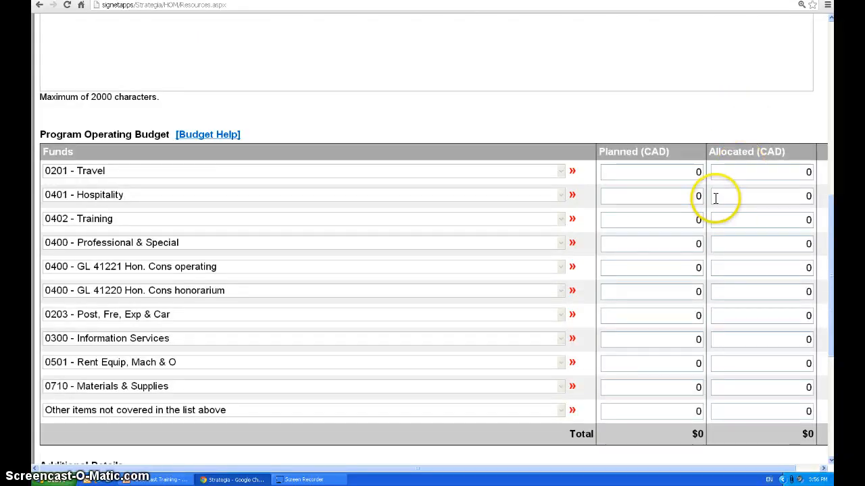
scroll(716, 199, "up", 2)
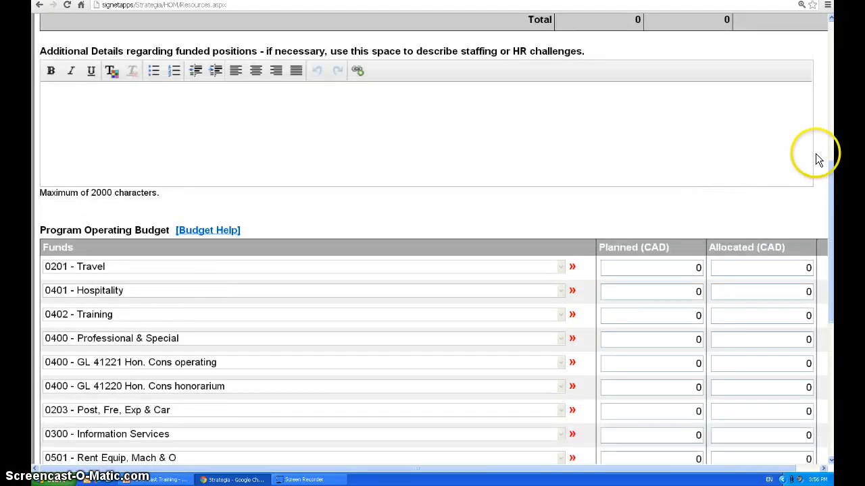
scroll(815, 155, "up", 4)
scroll(801, 145, "up", 2)
left_click(801, 238)
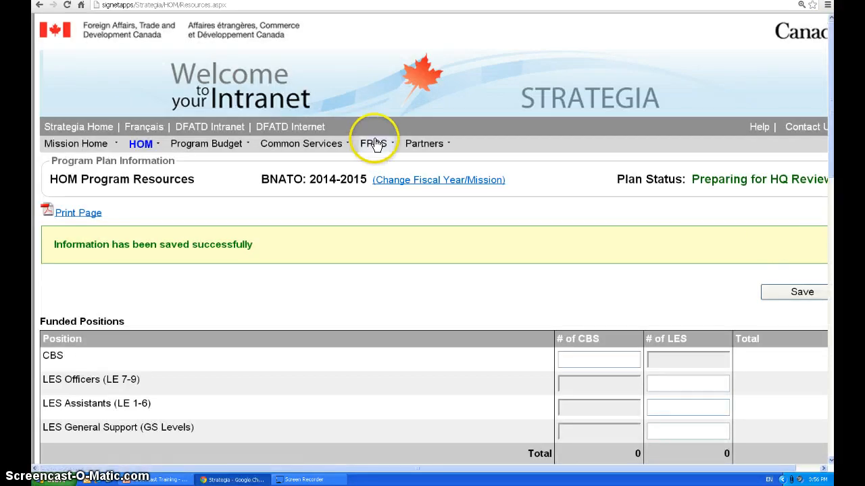
Go to the HOM Home page, review the submission conditions, and send the BNATO 2014-2015 plan to HQ for review.
left_click(144, 144)
left_click(158, 163)
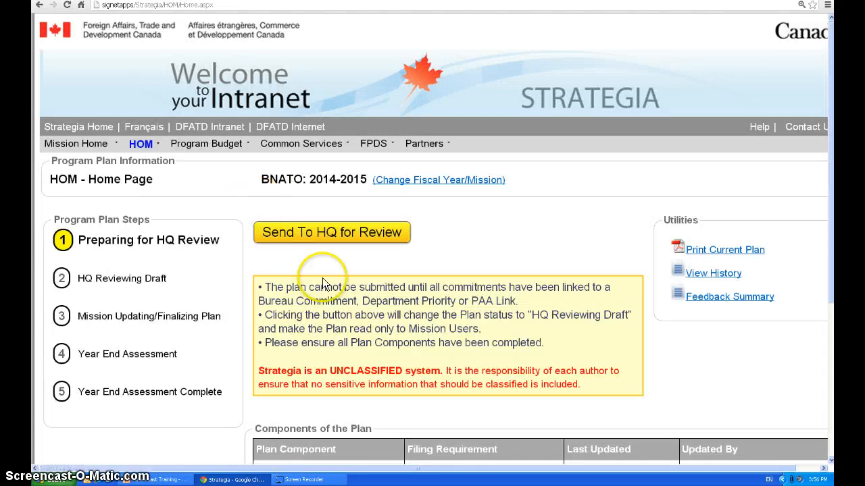
scroll(231, 192, "down", 1)
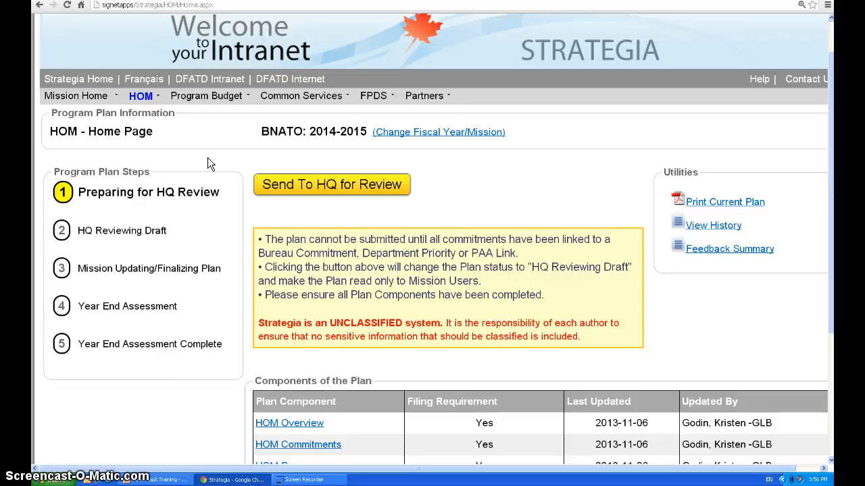
scroll(189, 240, "down", 1)
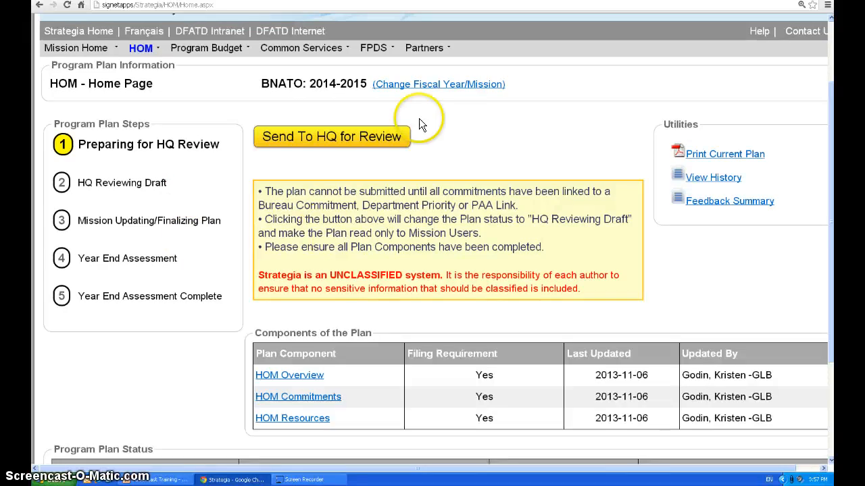
left_click(377, 138)
left_click(473, 299)
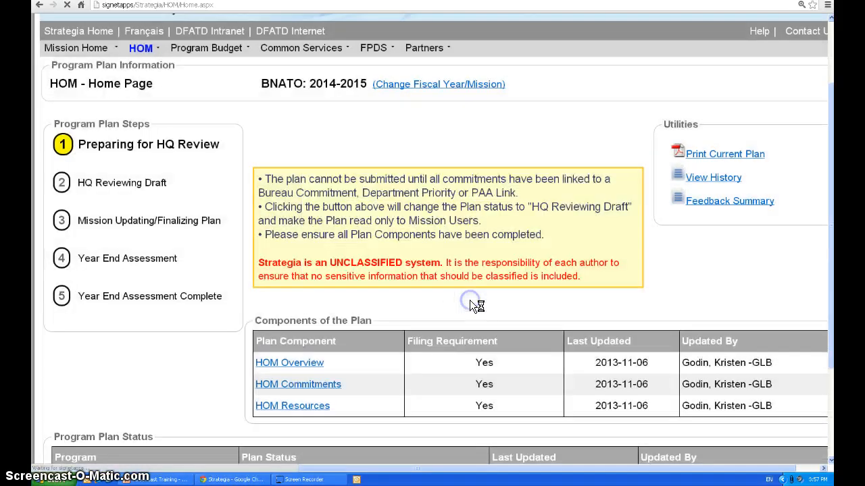
left_click(472, 302)
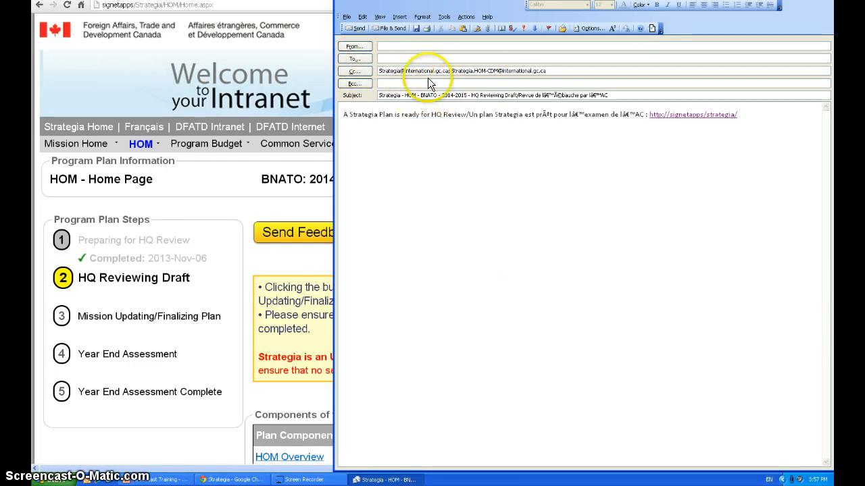
Close the HQ review notification e-mail without sending it and check the Program Plan Steps on the HOM Home page.
left_click(825, 2)
left_click(438, 262)
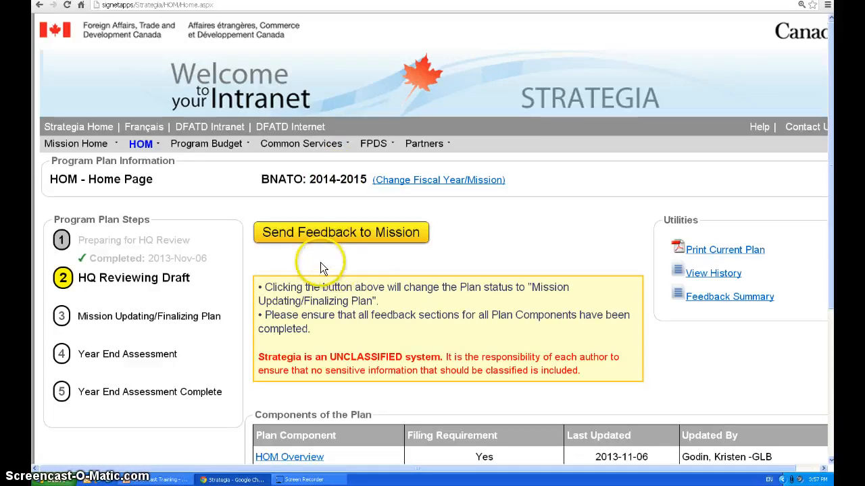
scroll(223, 210, "down", 1)
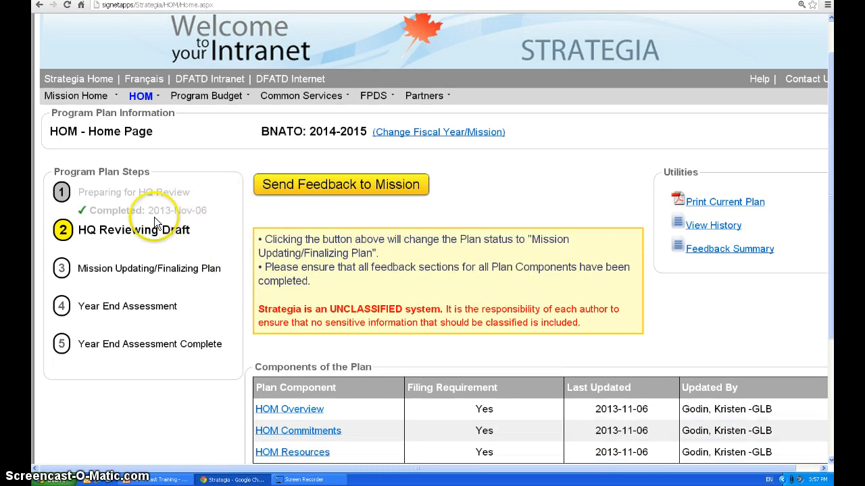